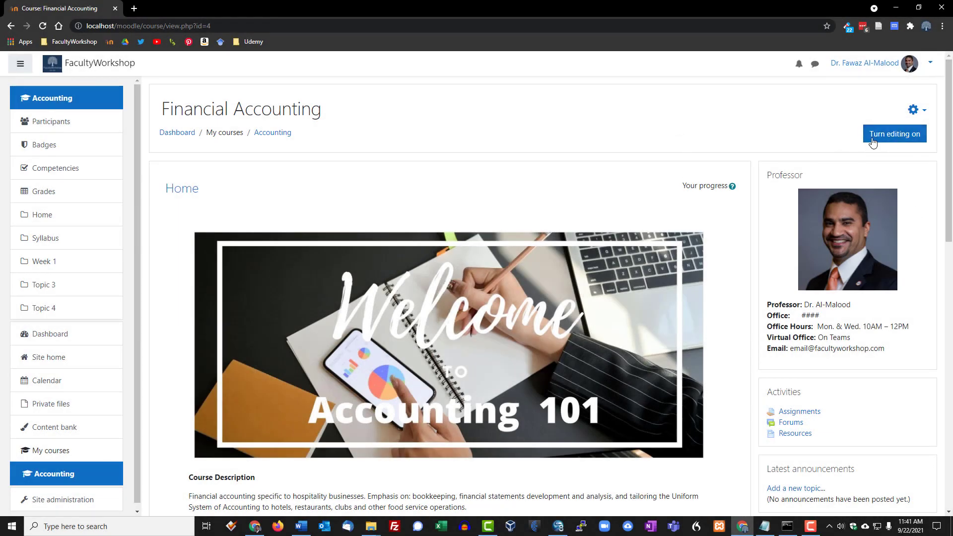
Step: Turn editing on in Financial Accounting and open the Edit menu for HMWRK#1: Review Problems
{"action": "left_click", "coordinate": [902, 138]}
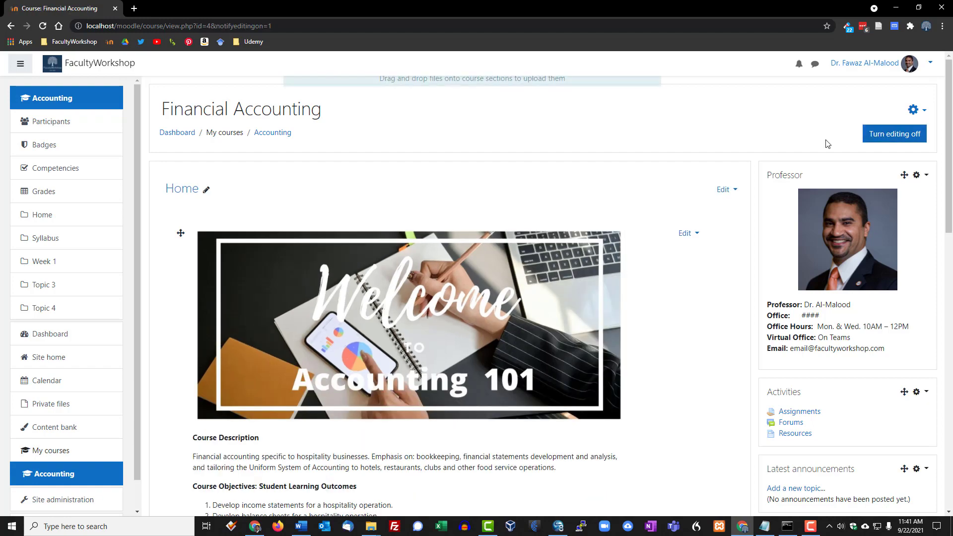
{"action": "scroll", "coordinate": [661, 149], "scroll_direction": "down", "scroll_amount": 1}
{"action": "scroll", "coordinate": [662, 148], "scroll_direction": "down", "scroll_amount": 9}
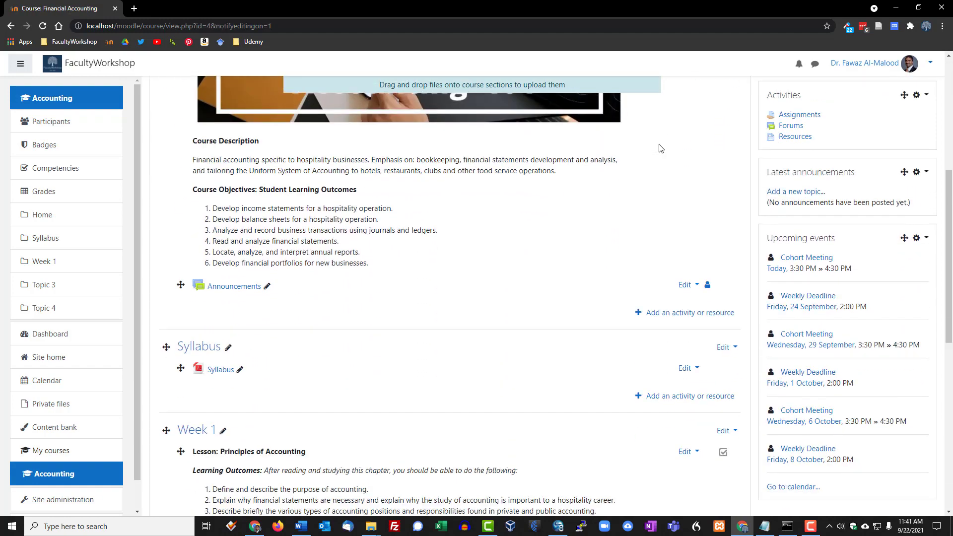
{"action": "scroll", "coordinate": [662, 148], "scroll_direction": "down", "scroll_amount": 5}
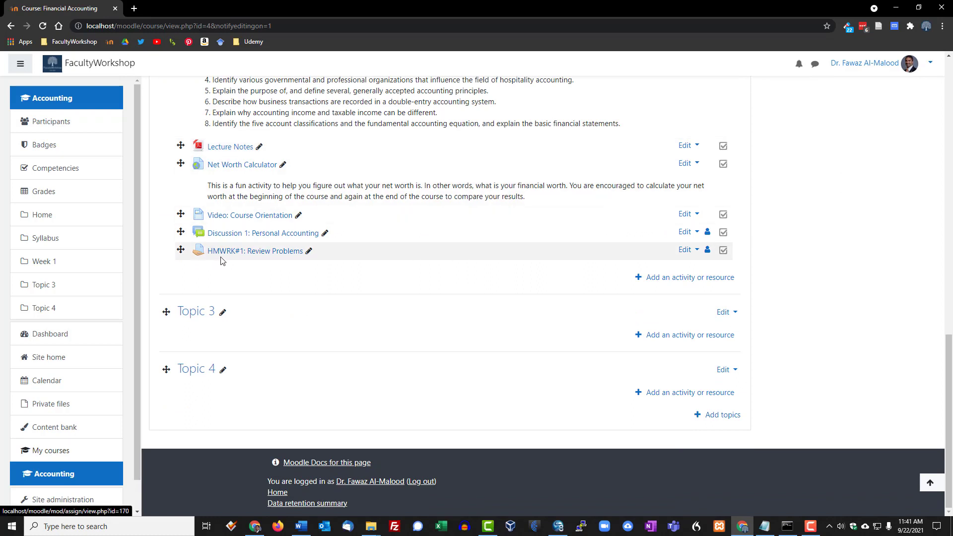
{"action": "left_click", "coordinate": [696, 251]}
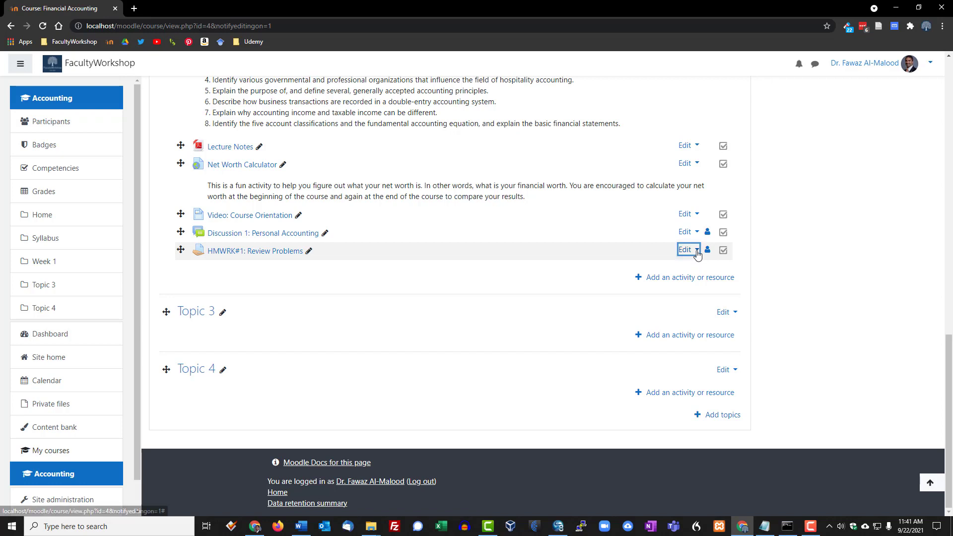
Step: Open the HMWRK#1 assignment settings and expand the Grade section
{"action": "left_click", "coordinate": [654, 267]}
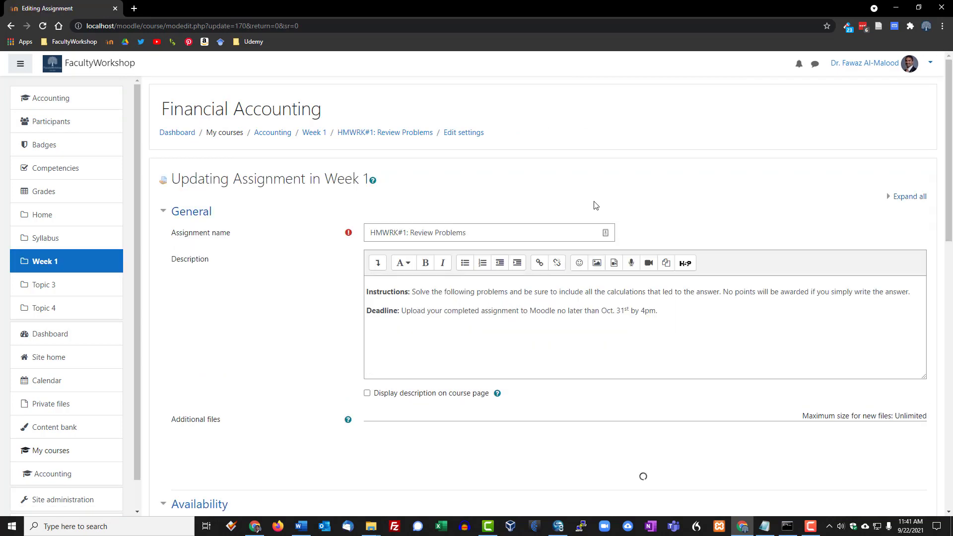
{"action": "scroll", "coordinate": [336, 206], "scroll_direction": "down", "scroll_amount": 1}
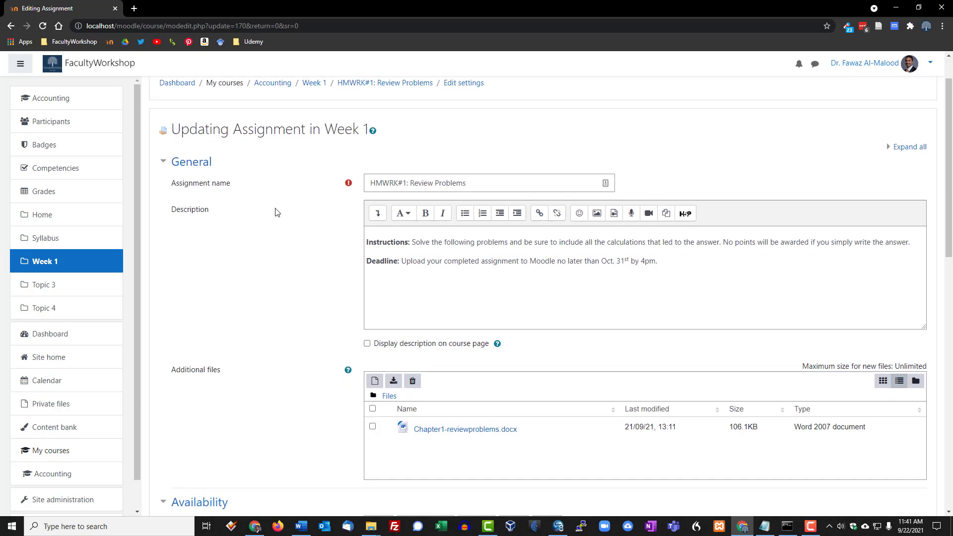
{"action": "scroll", "coordinate": [272, 234], "scroll_direction": "down", "scroll_amount": 6}
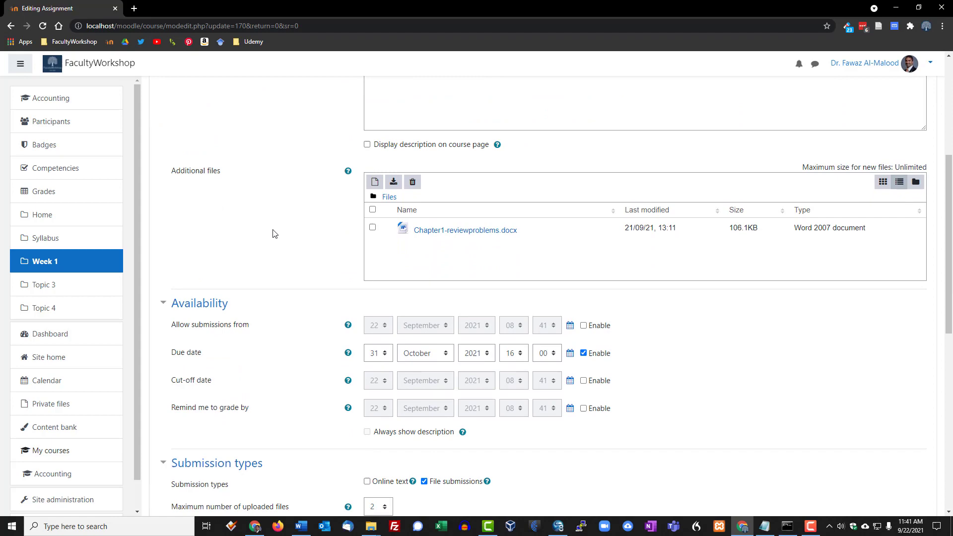
{"action": "scroll", "coordinate": [272, 234], "scroll_direction": "down", "scroll_amount": 7}
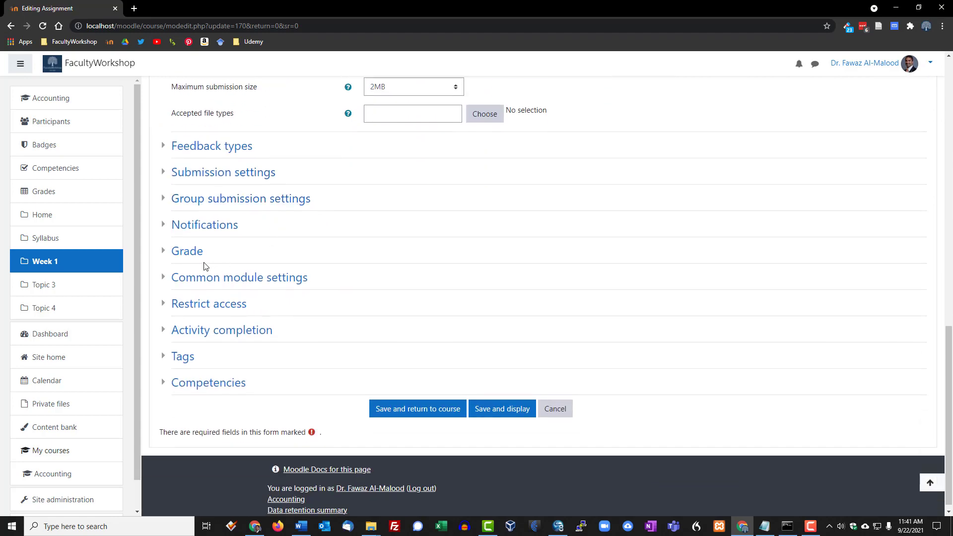
{"action": "left_click", "coordinate": [190, 252]}
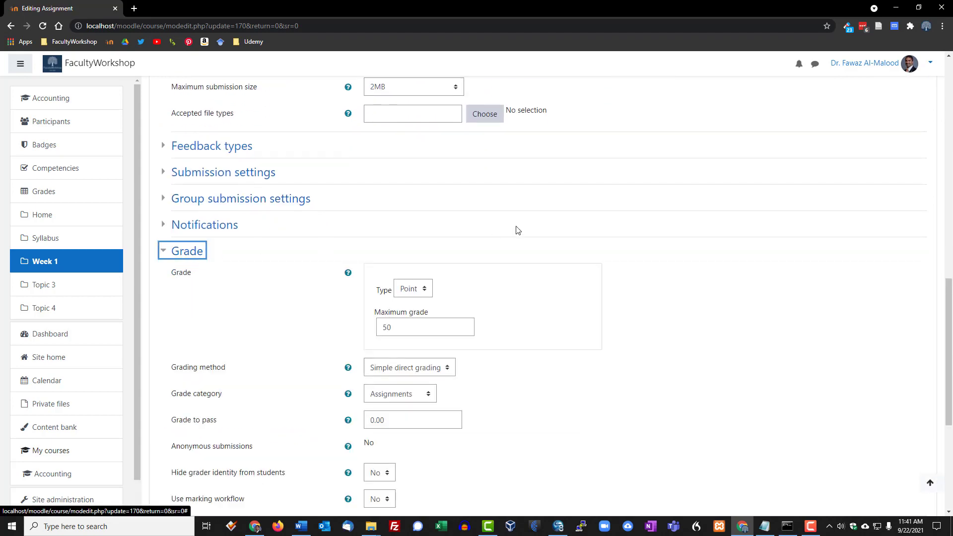
{"action": "scroll", "coordinate": [681, 204], "scroll_direction": "down", "scroll_amount": 2}
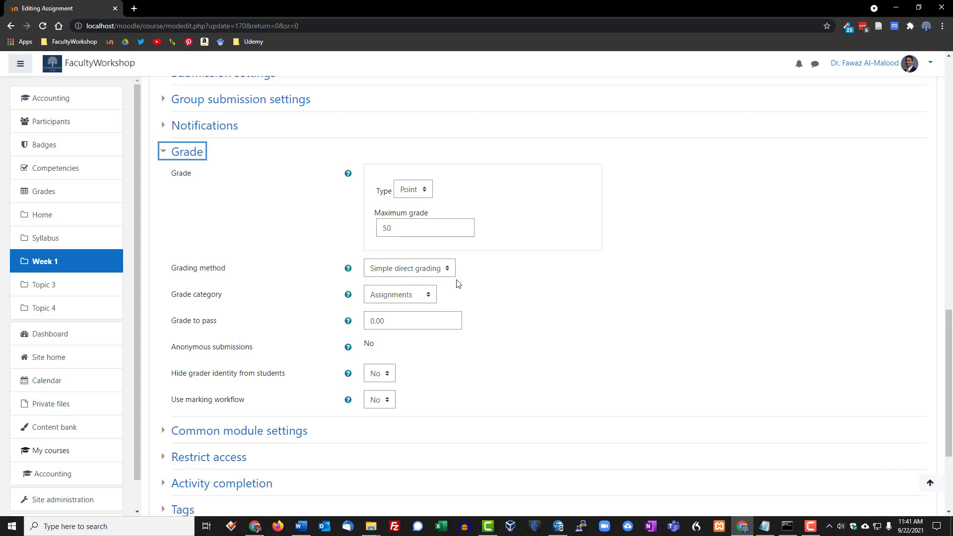
Step: Change the Grading method from Simple direct grading to Rubric
{"action": "key", "text": "ctrl+plus"}
{"action": "key", "text": "ctrl+plus"}
{"action": "key", "text": "ctrl+plus"}
{"action": "scroll", "coordinate": [549, 274], "scroll_direction": "down", "scroll_amount": 3}
{"action": "scroll", "coordinate": [659, 276], "scroll_direction": "down", "scroll_amount": 1}
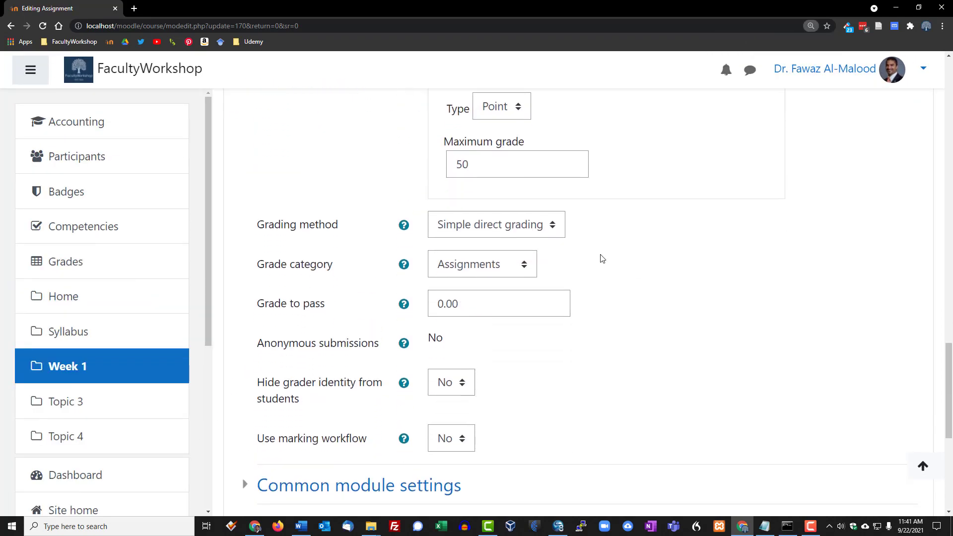
{"action": "left_click", "coordinate": [527, 225]}
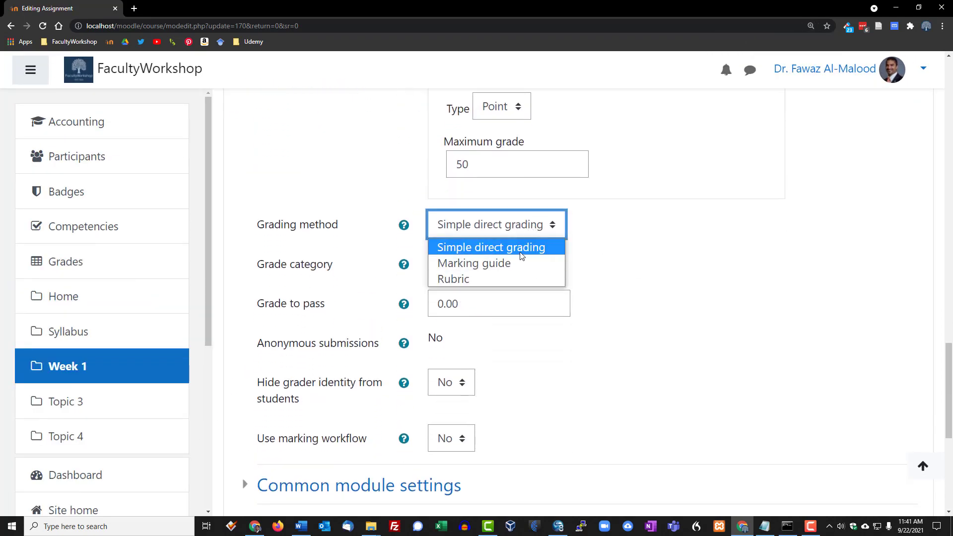
{"action": "left_click", "coordinate": [461, 280]}
{"action": "left_click", "coordinate": [645, 254]}
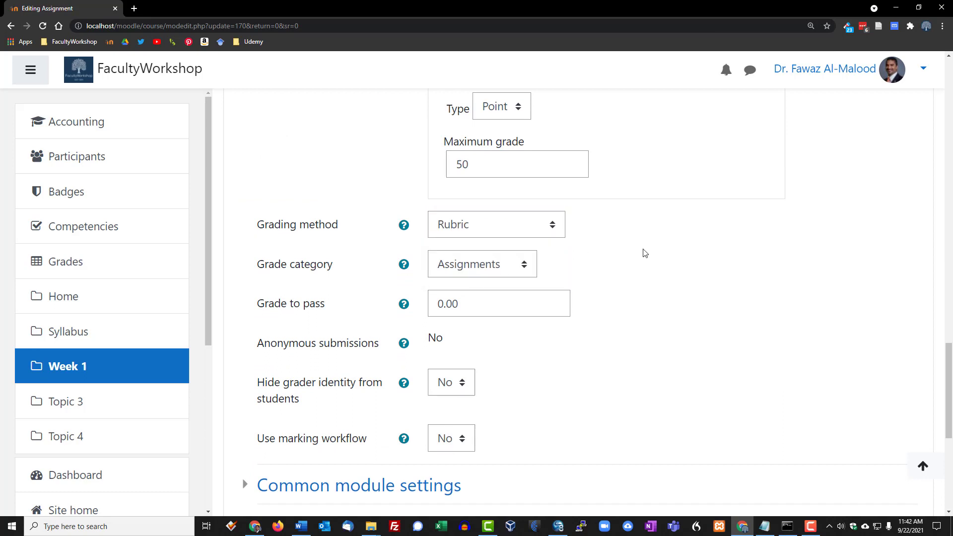
{"action": "scroll", "coordinate": [645, 253], "scroll_direction": "down", "scroll_amount": 7}
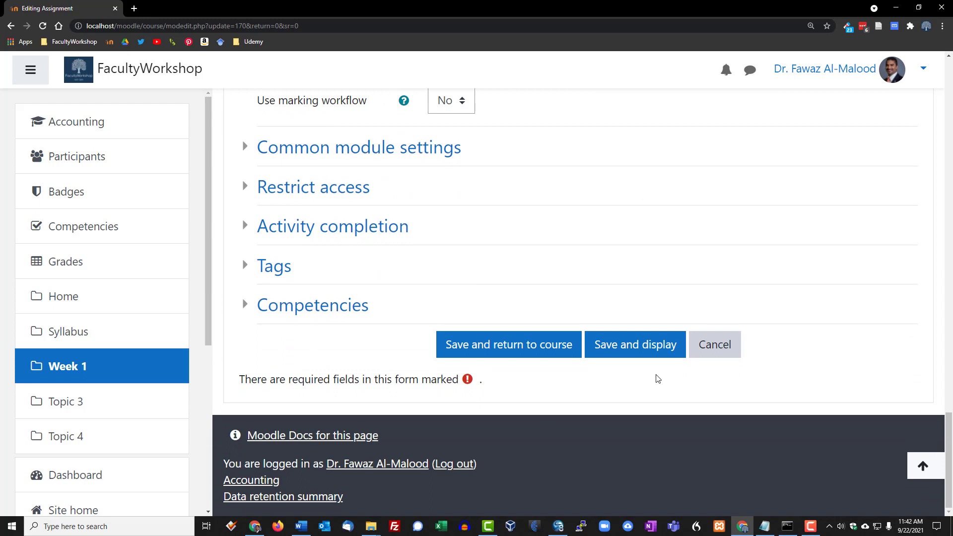
Step: Save the Rubric grading setting and start a new rubric from scratch on the Advanced grading page
{"action": "left_click", "coordinate": [657, 349]}
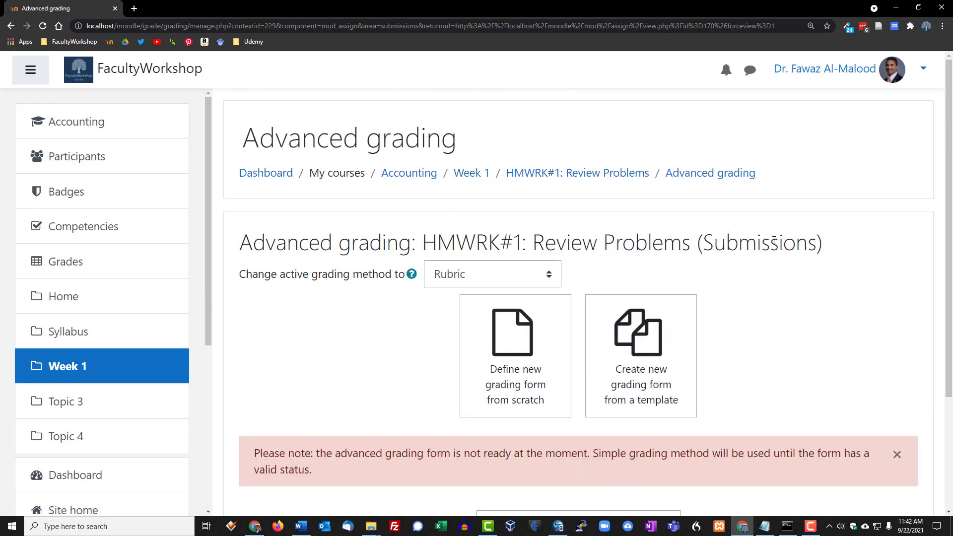
{"action": "scroll", "coordinate": [847, 275], "scroll_direction": "down", "scroll_amount": 1}
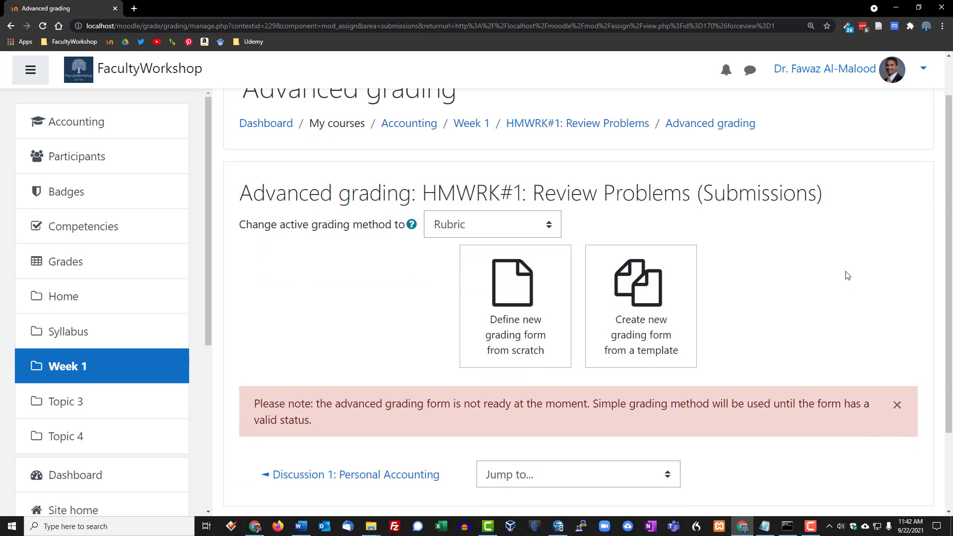
{"action": "scroll", "coordinate": [860, 292], "scroll_direction": "down", "scroll_amount": 1}
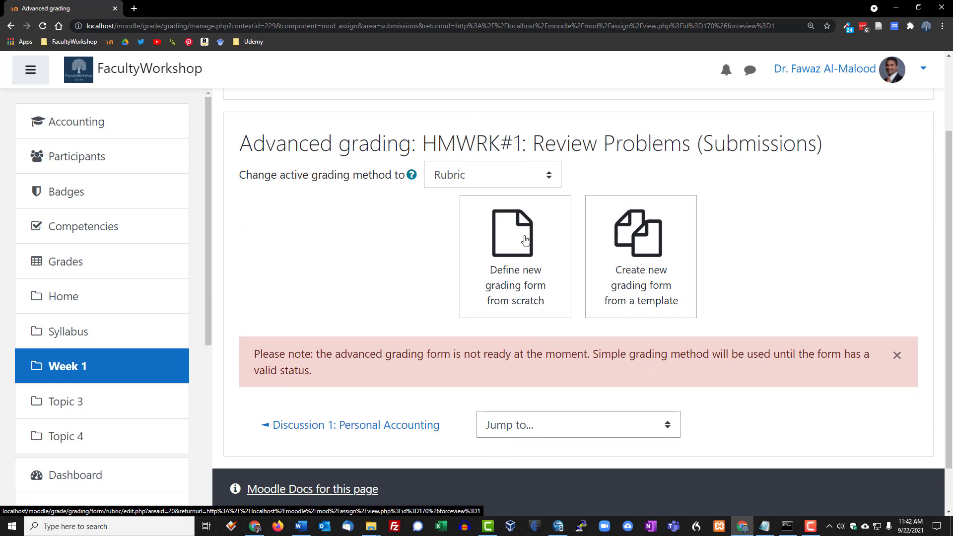
{"action": "left_click", "coordinate": [525, 239]}
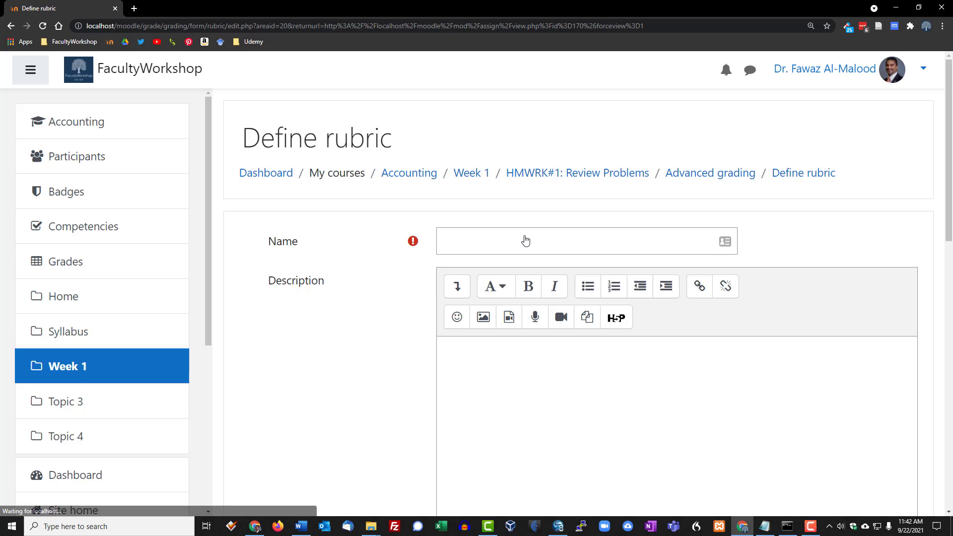
Step: Name the new rubric HMRKRubric
{"action": "left_click", "coordinate": [507, 235]}
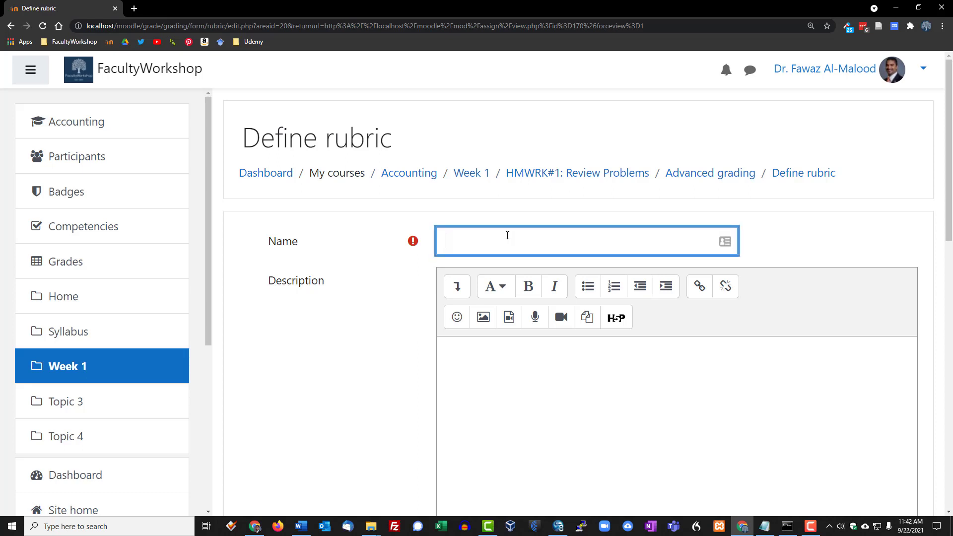
{"action": "type", "text": "HMRKRubric"}
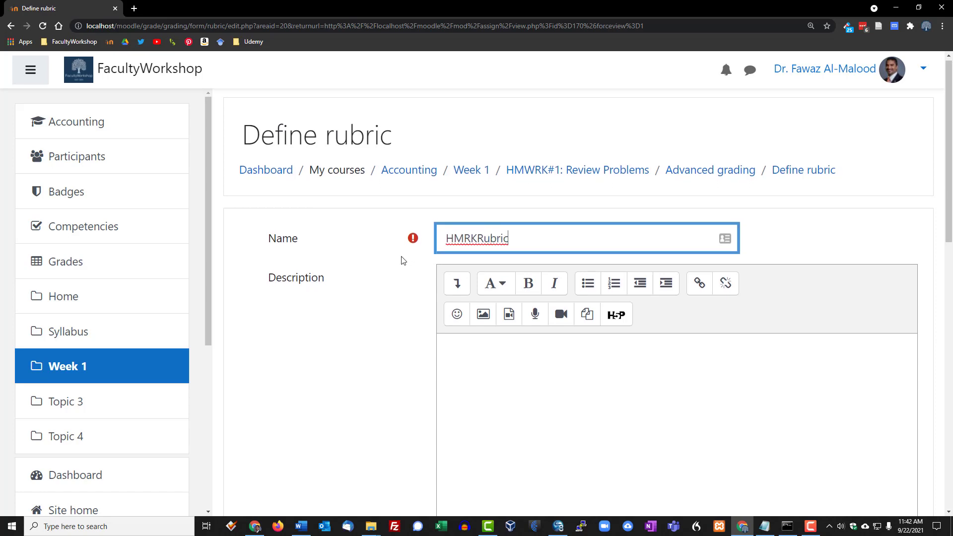
{"action": "scroll", "coordinate": [491, 263], "scroll_direction": "down", "scroll_amount": 2}
Step: Set the rubric description to HMRK-Rubric, reusing the copied name with a hyphen added
{"action": "left_click", "coordinate": [493, 265]}
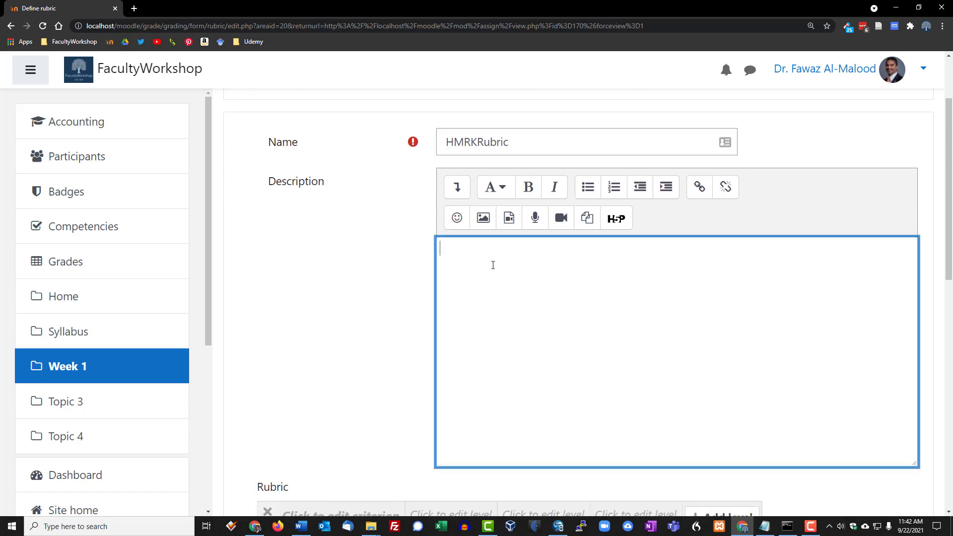
{"action": "left_click_drag", "start_coordinate": [511, 142], "coordinate": [446, 141]}
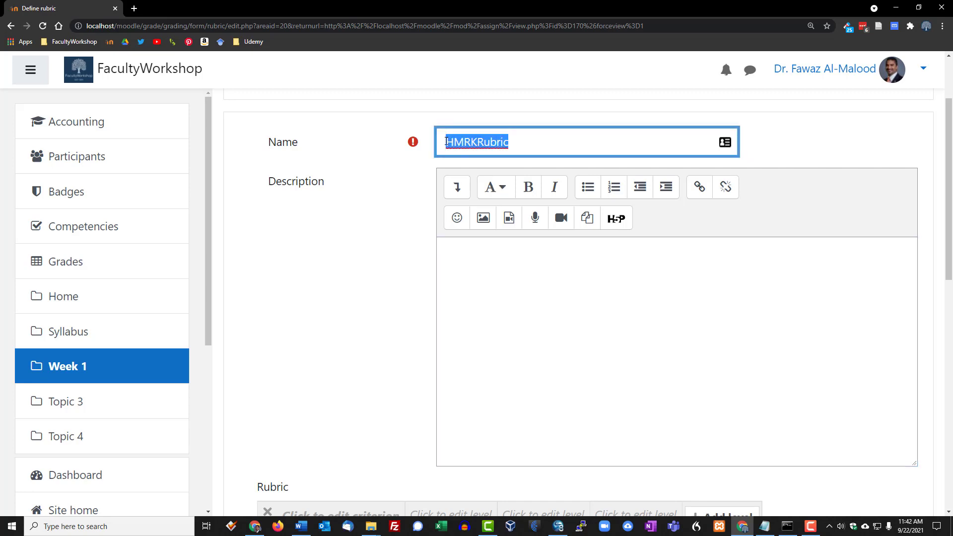
{"action": "key", "text": "ctrl+c"}
{"action": "left_click", "coordinate": [468, 255]}
{"action": "key", "text": "ctrl+v"}
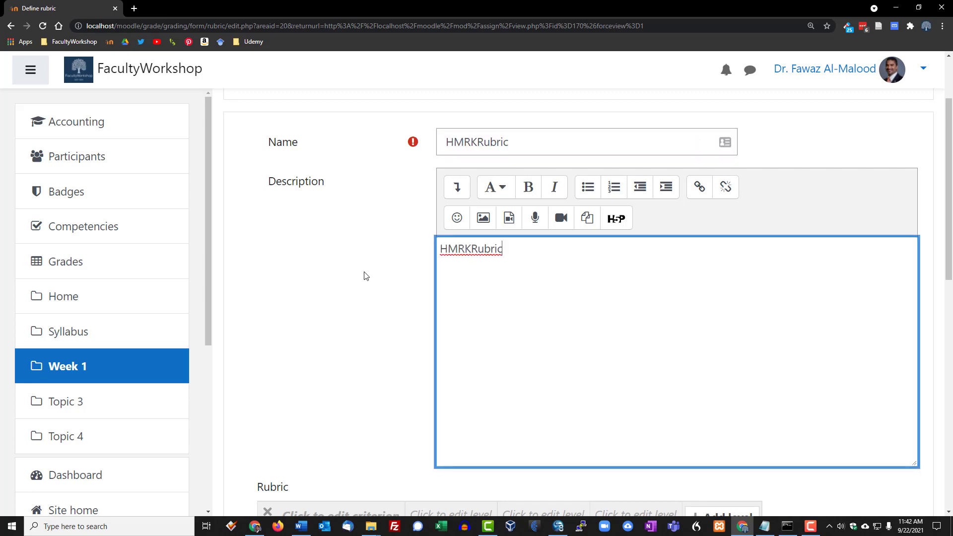
{"action": "left_click", "coordinate": [332, 276]}
{"action": "left_click", "coordinate": [469, 249]}
{"action": "type", "text": "-"}
{"action": "scroll", "coordinate": [362, 274], "scroll_direction": "down", "scroll_amount": 5}
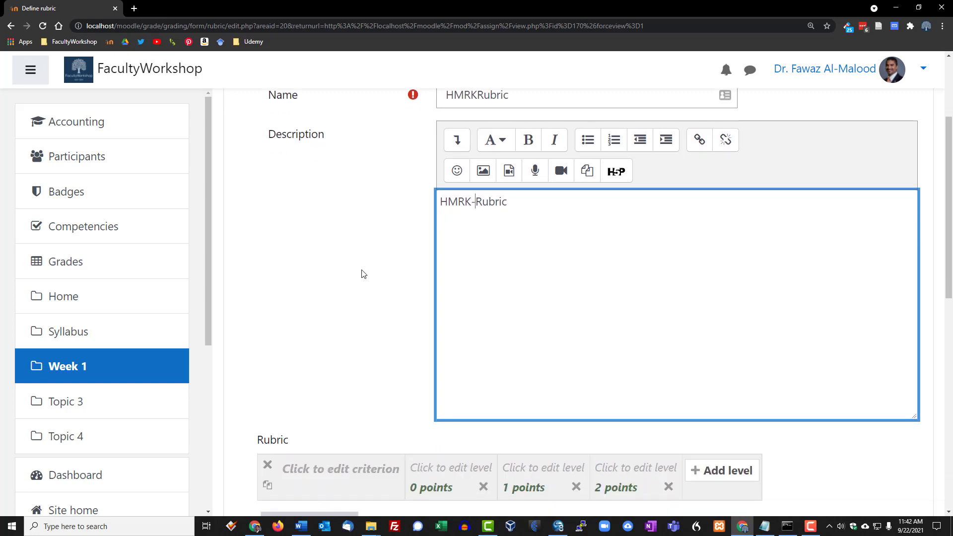
{"action": "scroll", "coordinate": [381, 238], "scroll_direction": "down", "scroll_amount": 1}
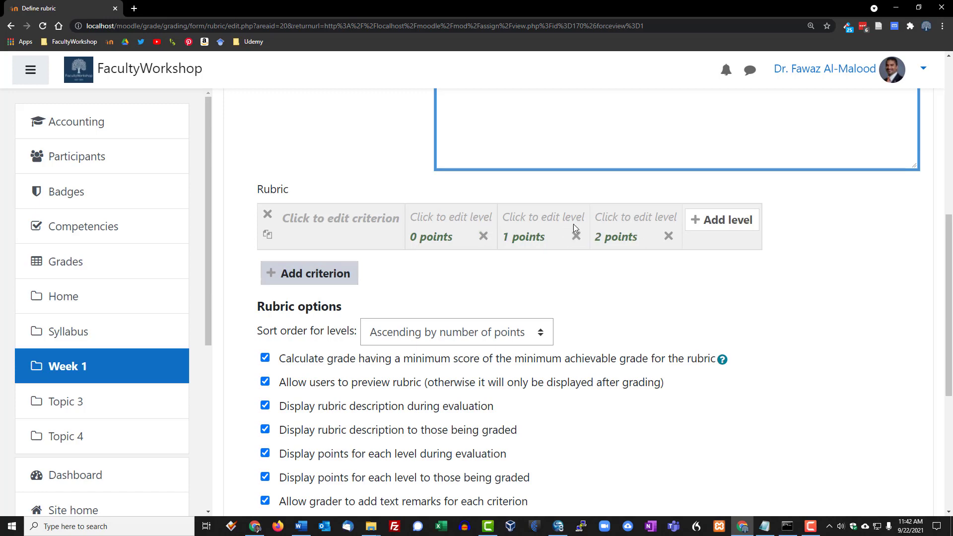
{"action": "left_click", "coordinate": [302, 526]}
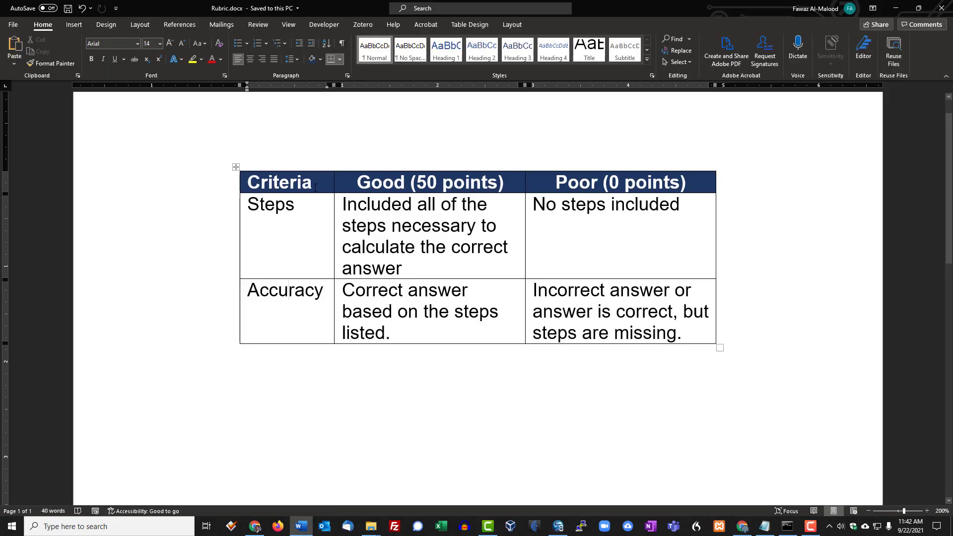
{"action": "left_click", "coordinate": [310, 302]}
{"action": "left_click", "coordinate": [422, 211]}
{"action": "left_click", "coordinate": [570, 204]}
{"action": "left_click_drag", "start_coordinate": [374, 215], "coordinate": [417, 268]}
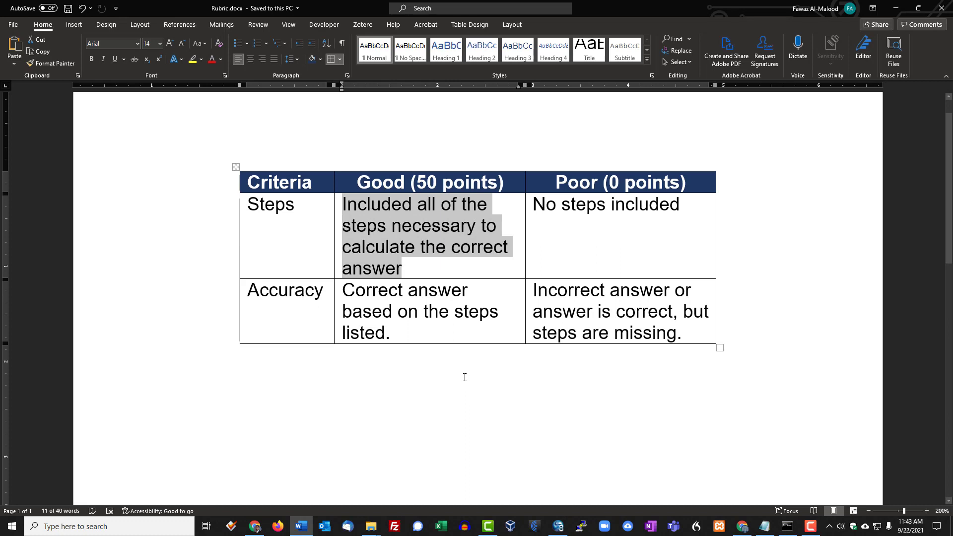
{"action": "left_click_drag", "start_coordinate": [344, 290], "coordinate": [397, 333]}
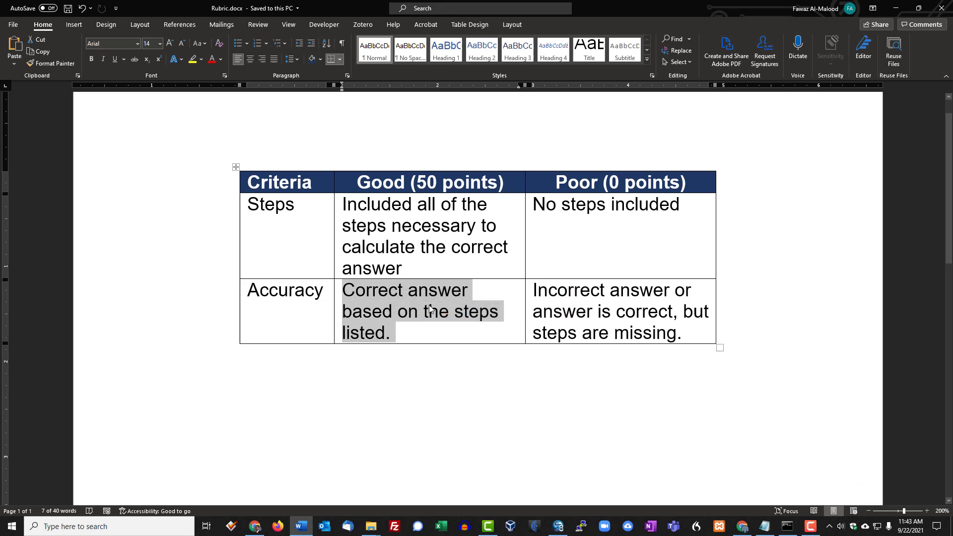
{"action": "left_click", "coordinate": [391, 242]}
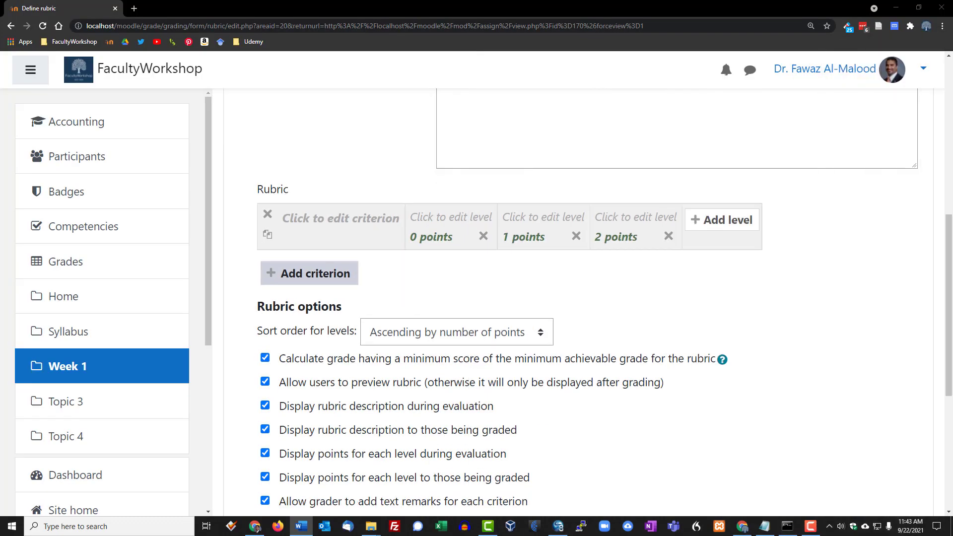
Step: Delete the 2 points level, leaving the criterion with only 0 and 1 points levels
{"action": "scroll", "coordinate": [445, 244], "scroll_direction": "up", "scroll_amount": 2}
{"action": "scroll", "coordinate": [446, 244], "scroll_direction": "down", "scroll_amount": 1}
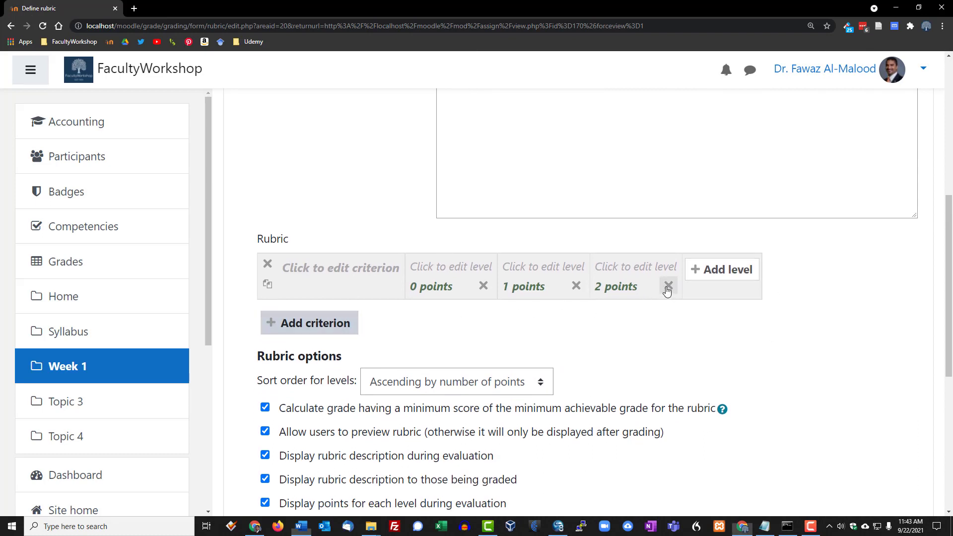
{"action": "left_click", "coordinate": [668, 286]}
{"action": "left_click", "coordinate": [445, 353]}
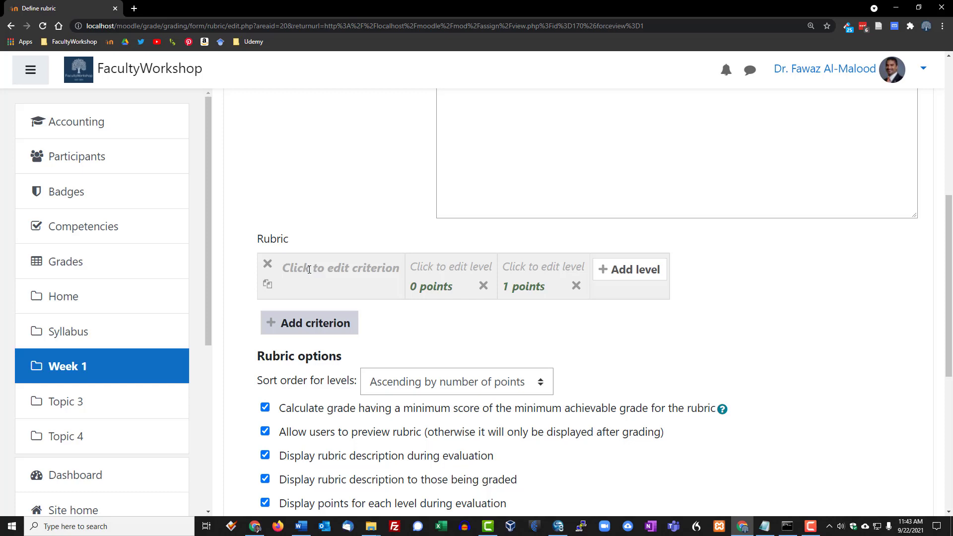
{"action": "left_click", "coordinate": [301, 526]}
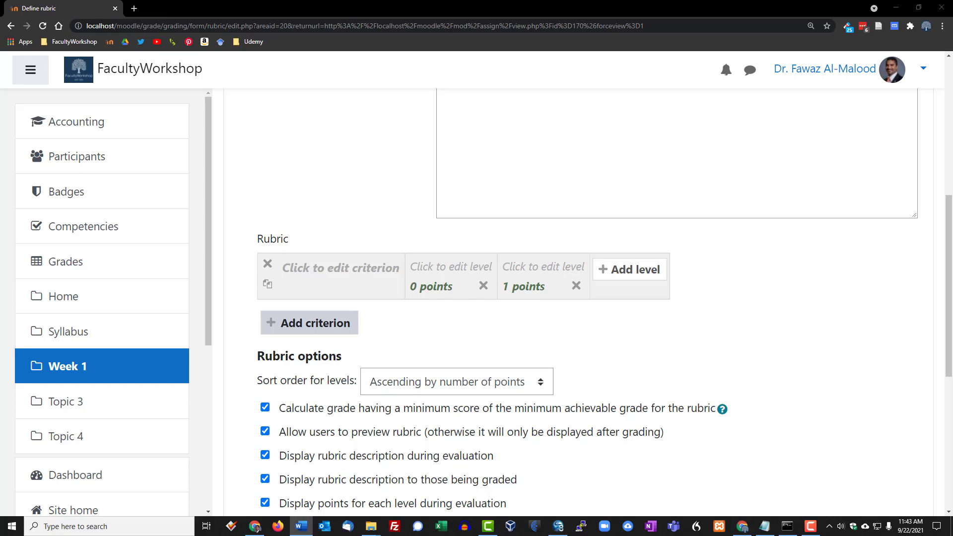
Step: Name the first rubric criterion Steps
{"action": "left_click", "coordinate": [329, 290]}
{"action": "key", "text": "ctrl+v"}
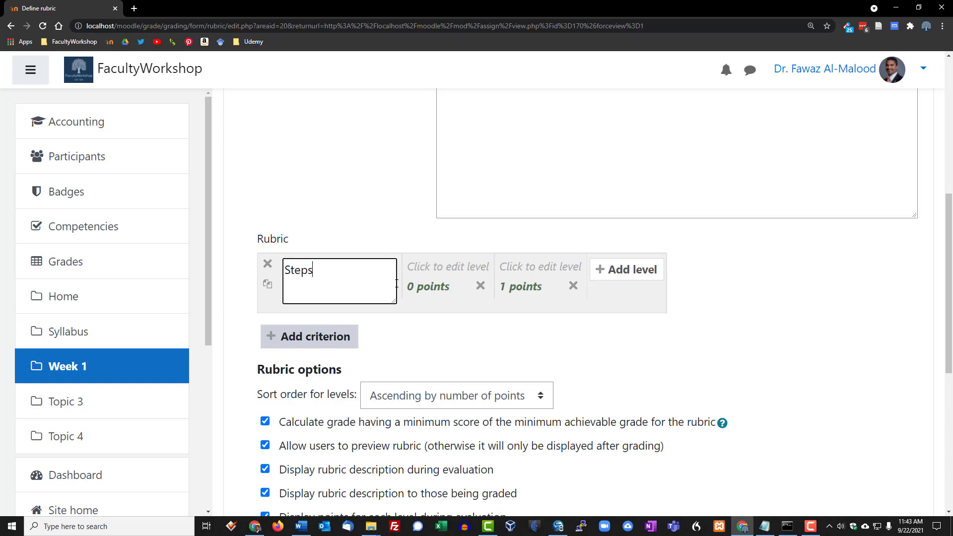
{"action": "left_click", "coordinate": [442, 330]}
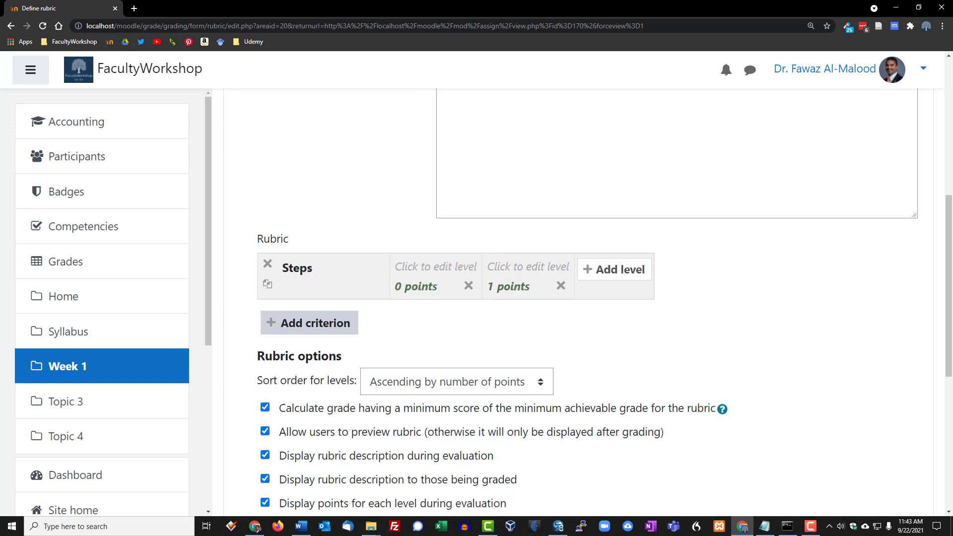
{"action": "key", "text": "alt+Tab"}
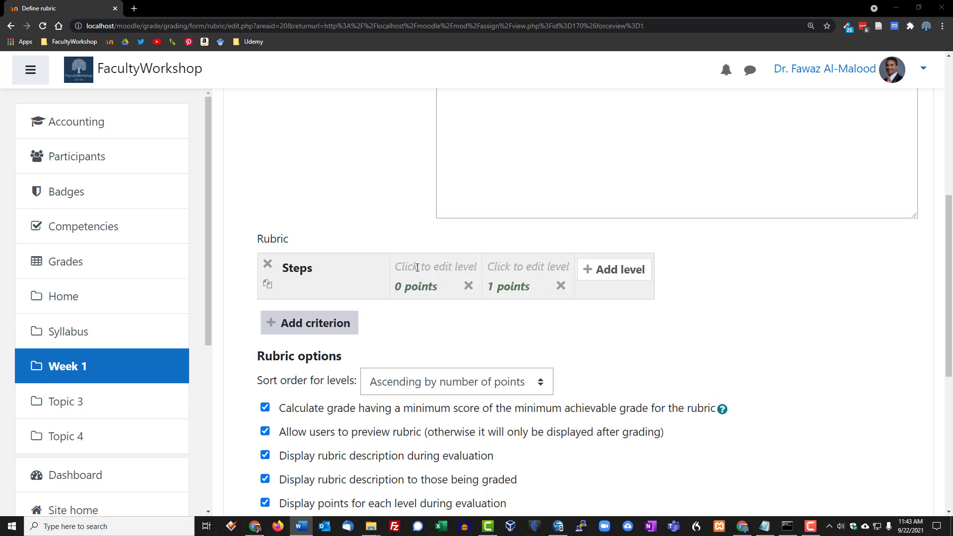
Step: Describe the Steps levels: 0 points 'No steps included', 50 points for all necessary steps
{"action": "left_click", "coordinate": [413, 268]}
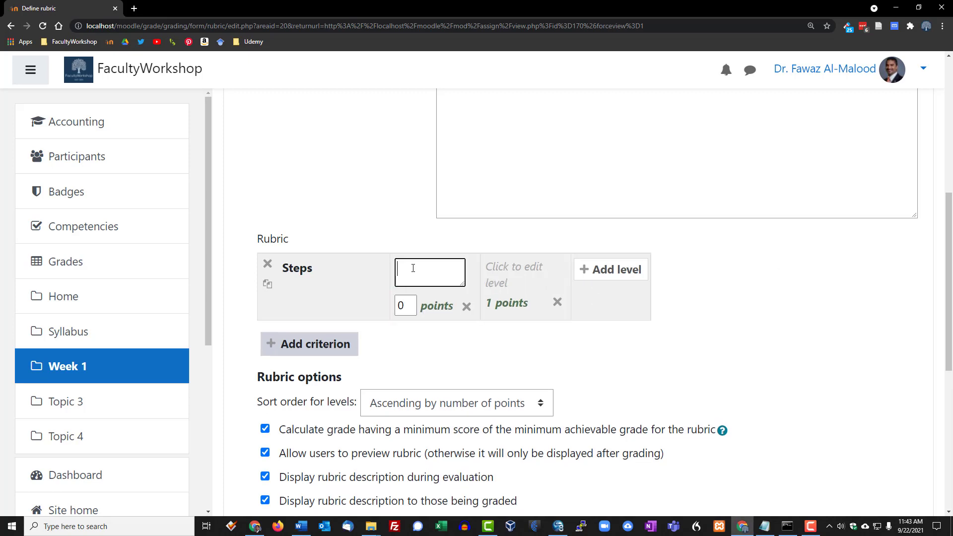
{"action": "key", "text": "ctrl+v"}
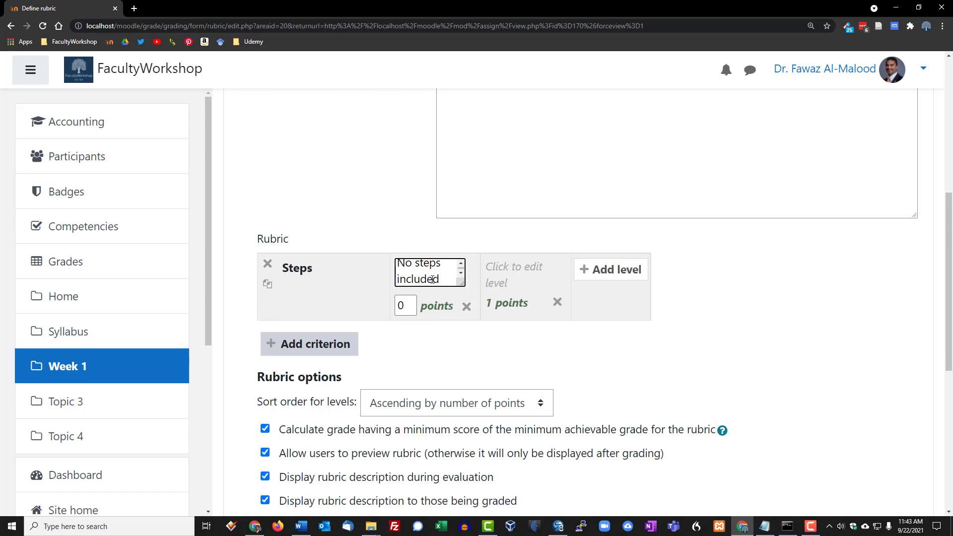
{"action": "key", "text": "alt+Tab"}
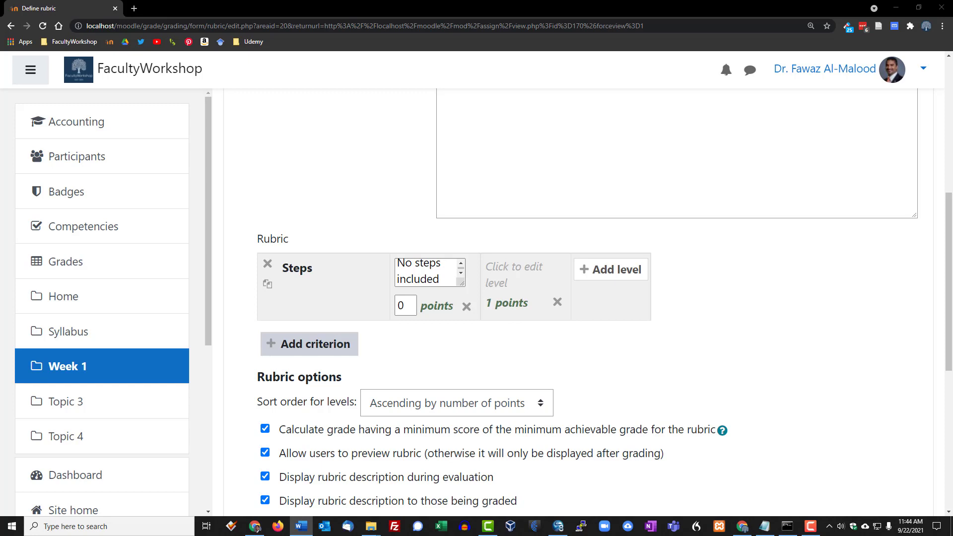
{"action": "key", "text": "alt+Tab"}
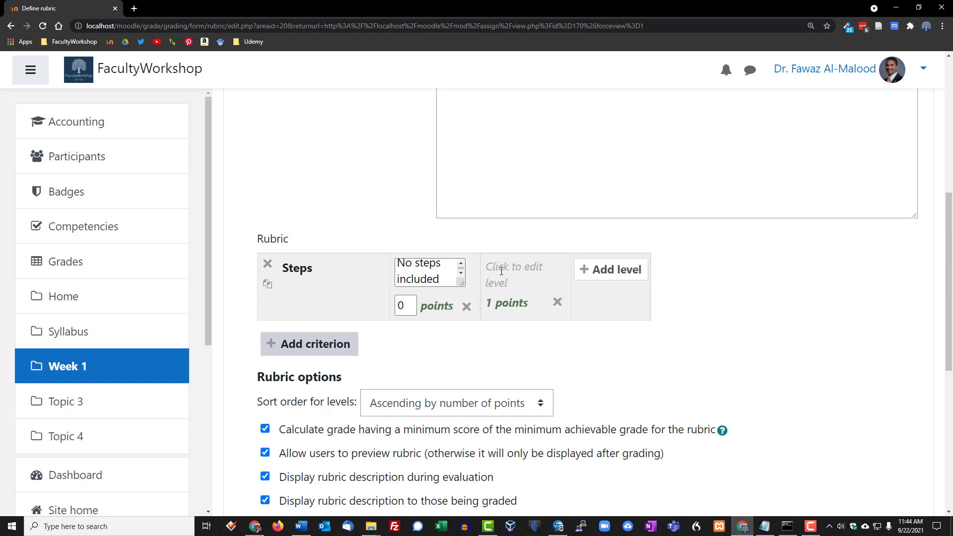
{"action": "left_click", "coordinate": [501, 271]}
{"action": "key", "text": "ctrl+v"}
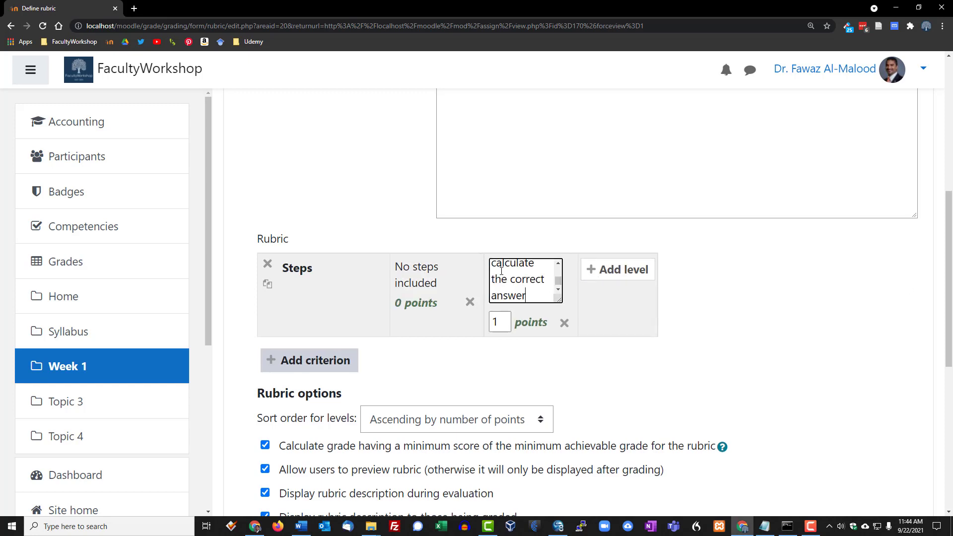
{"action": "double_click", "coordinate": [494, 322]}
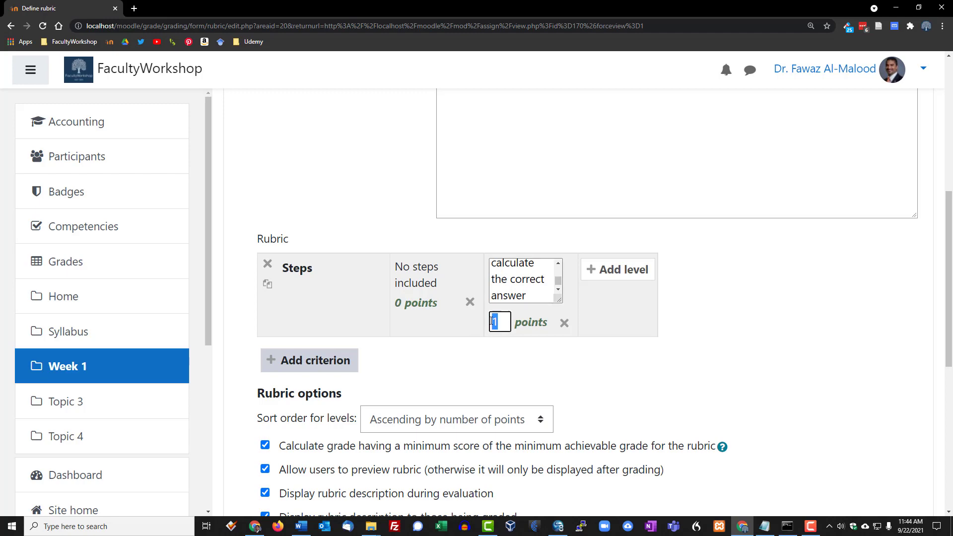
{"action": "type", "text": "50"}
Step: Add a second criterion and delete its 51-point level, keeping only 0 and 50 points
{"action": "left_click", "coordinate": [318, 361]}
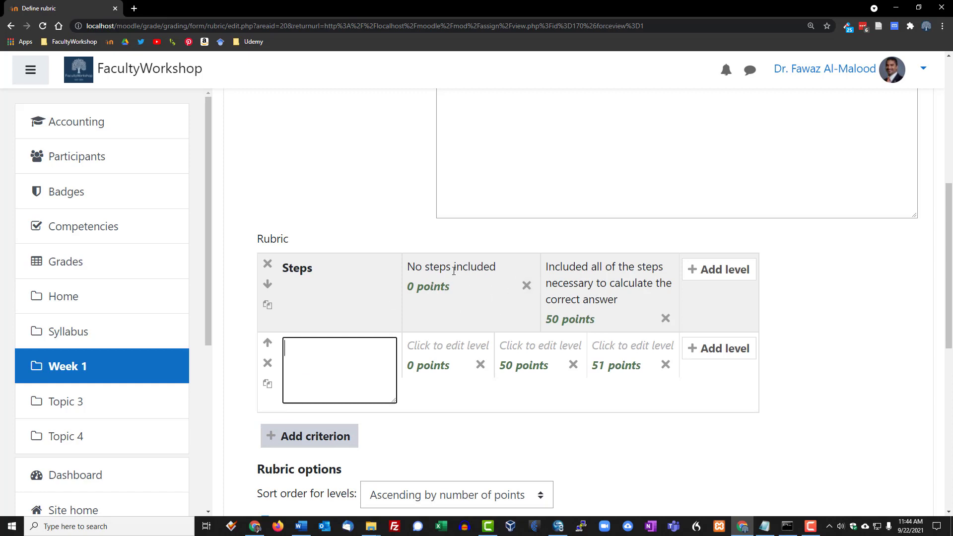
{"action": "scroll", "coordinate": [602, 294], "scroll_direction": "down", "scroll_amount": 2}
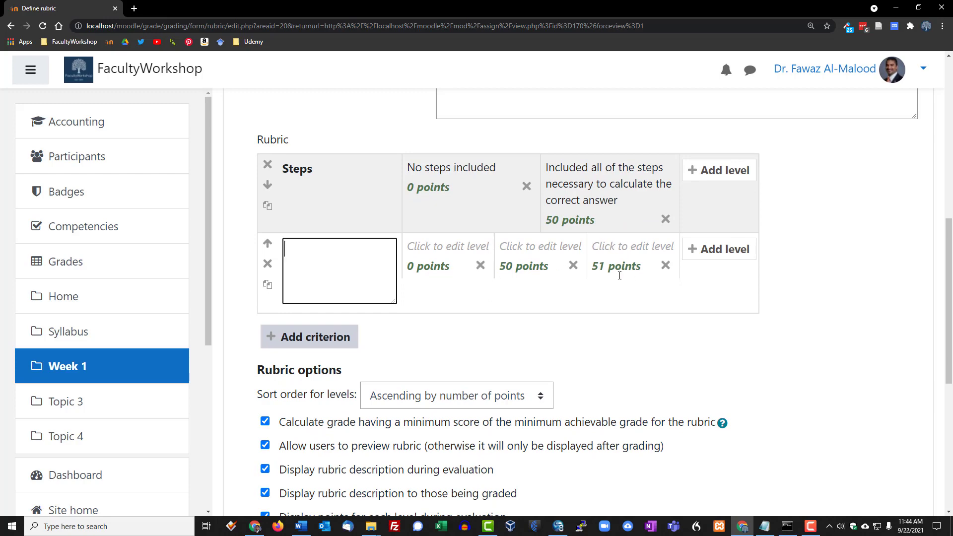
{"action": "left_click", "coordinate": [665, 266]}
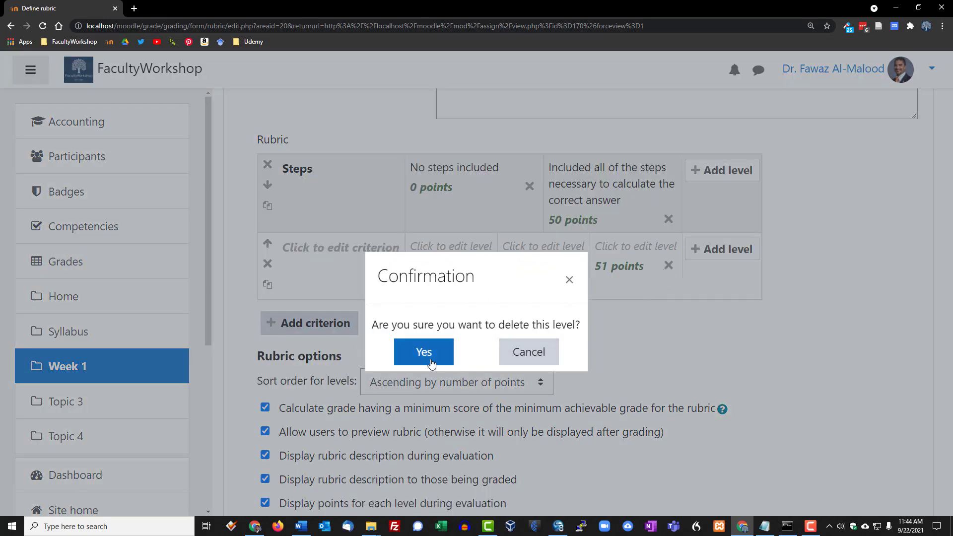
{"action": "left_click", "coordinate": [423, 350]}
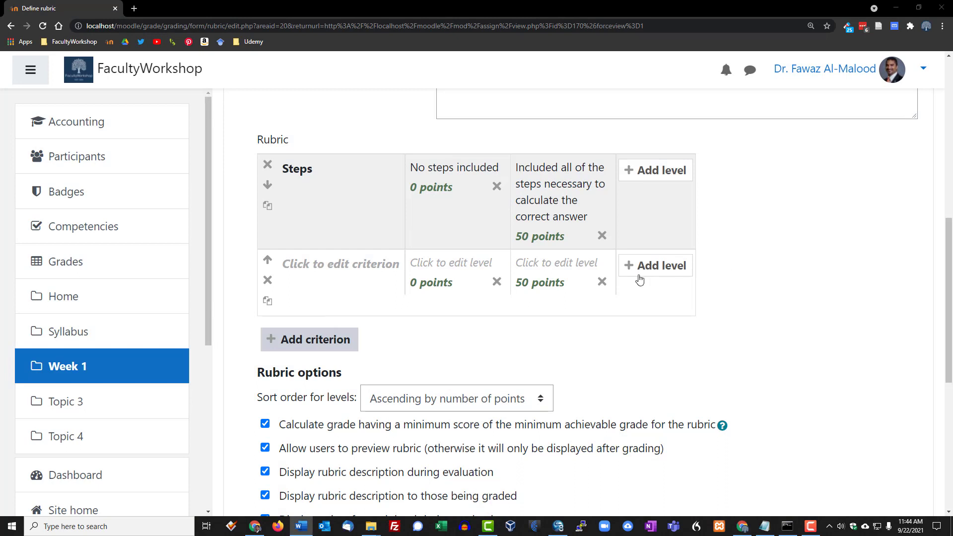
Step: Name the second criterion Accuracy: 0 points for incorrect or stepless answers, 50 for correct answers
{"action": "left_click", "coordinate": [302, 262]}
{"action": "type", "text": "Accuracy"}
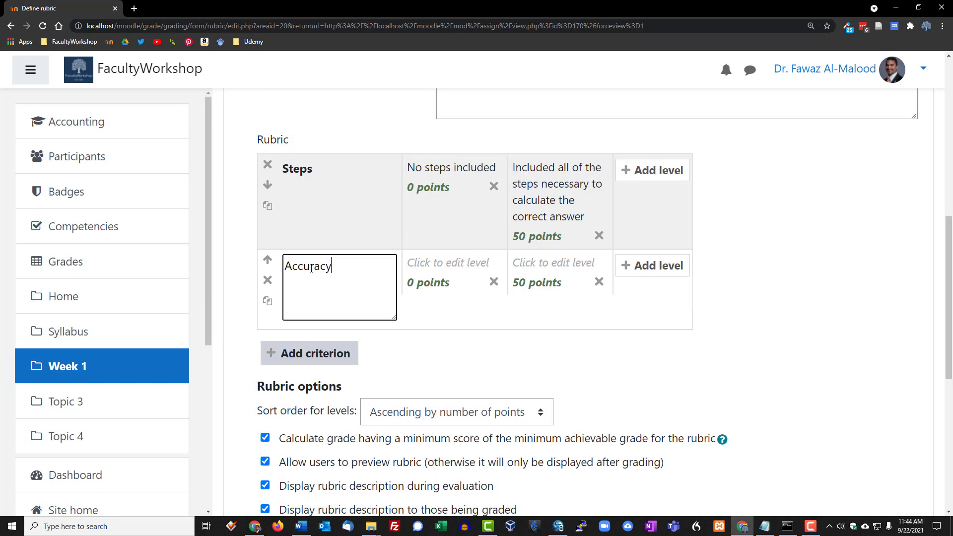
{"action": "key", "text": "alt+Tab"}
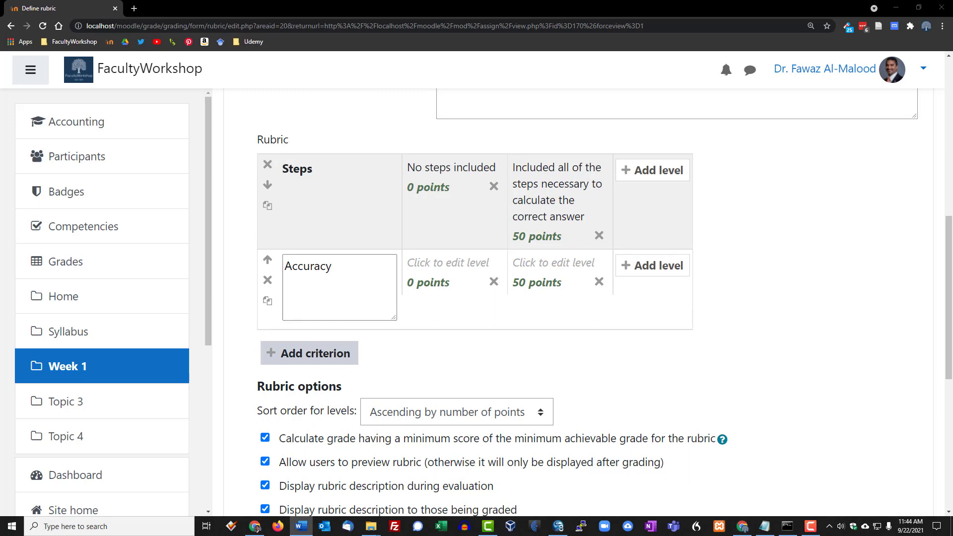
{"action": "left_click", "coordinate": [428, 263]}
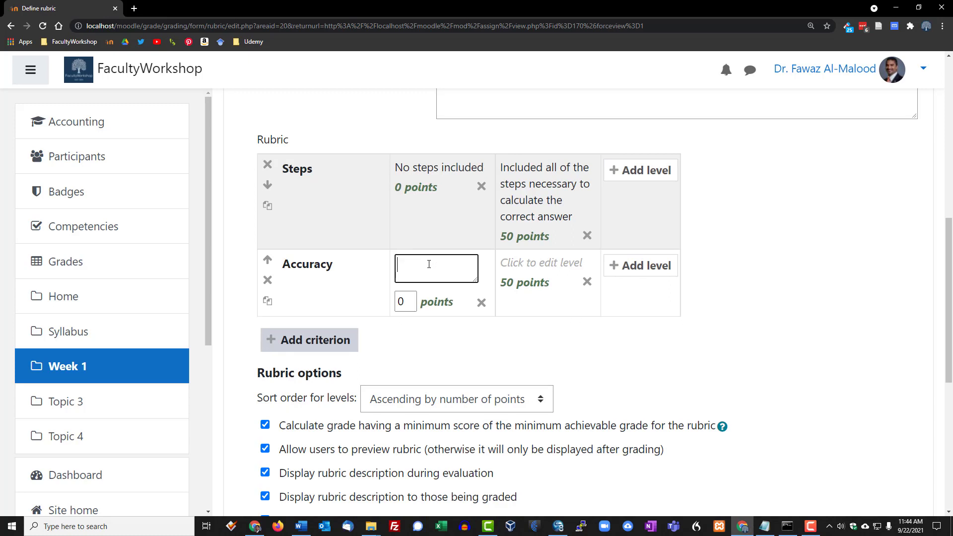
{"action": "key", "text": "ctrl+v"}
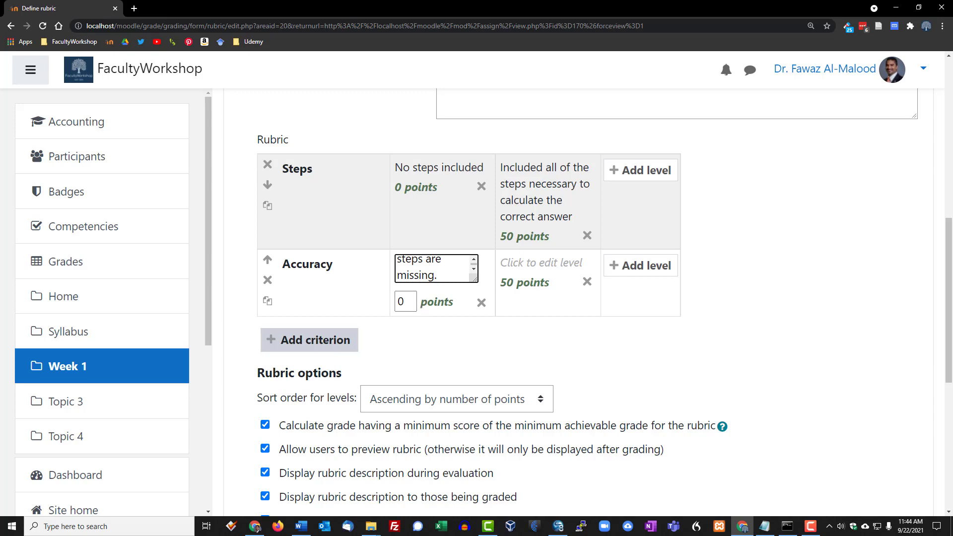
{"action": "key", "text": "alt+Tab"}
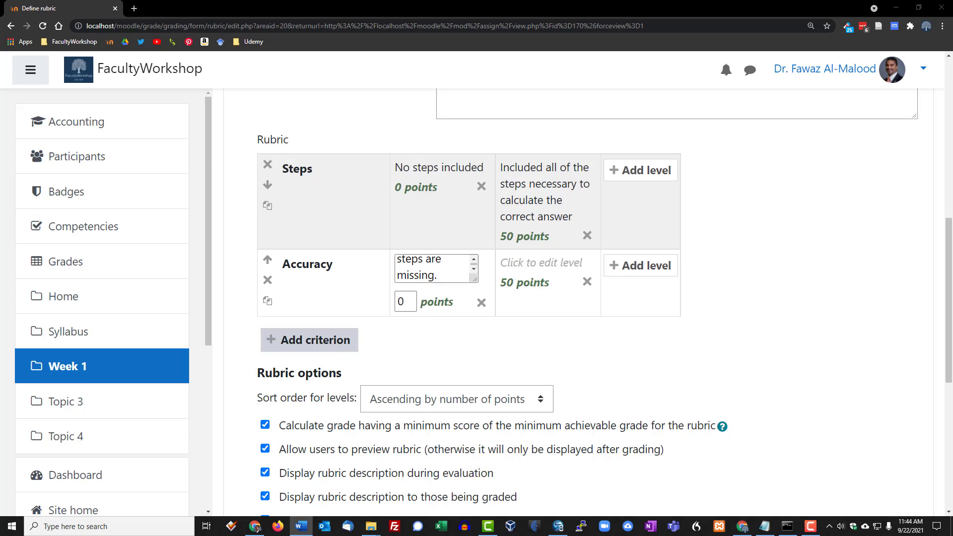
{"action": "left_click", "coordinate": [526, 262]}
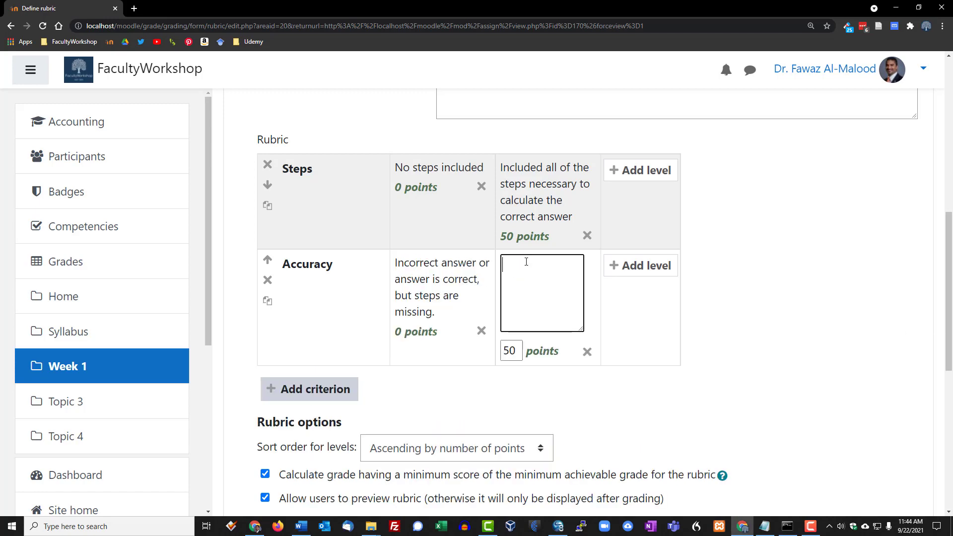
{"action": "type", "text": "Correct answer based on the steps listed."}
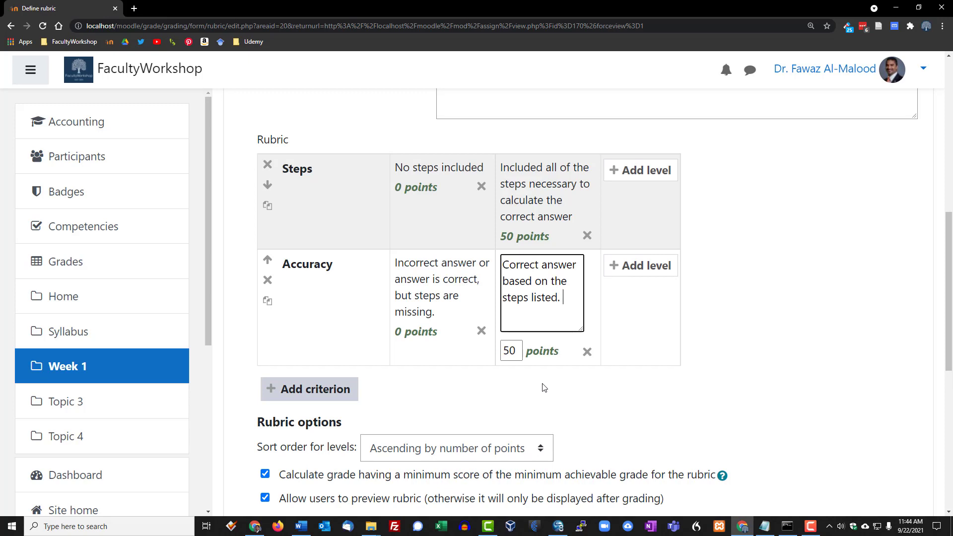
{"action": "left_click", "coordinate": [489, 394]}
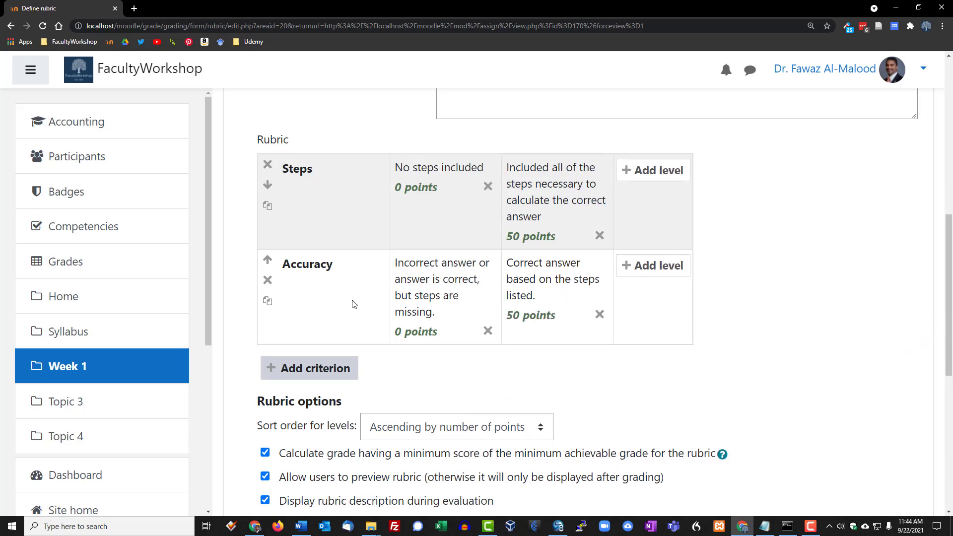
{"action": "scroll", "coordinate": [819, 302], "scroll_direction": "up", "scroll_amount": 2}
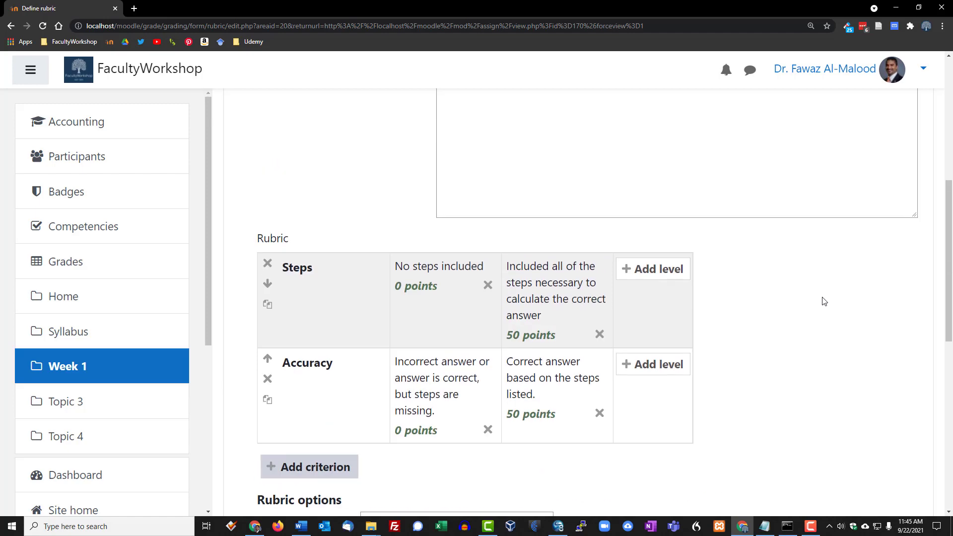
{"action": "scroll", "coordinate": [823, 301], "scroll_direction": "down", "scroll_amount": 2}
{"action": "scroll", "coordinate": [823, 302], "scroll_direction": "down", "scroll_amount": 5}
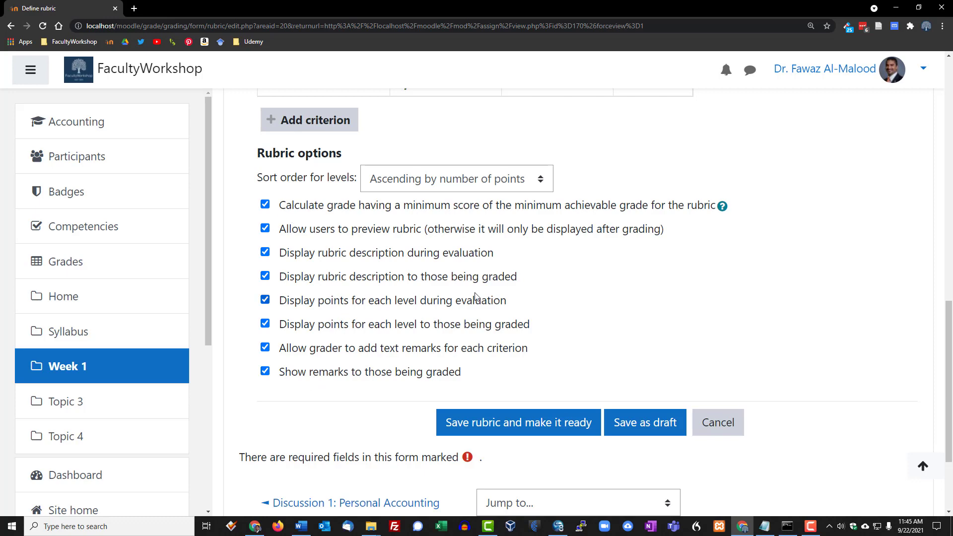
{"action": "scroll", "coordinate": [757, 239], "scroll_direction": "down", "scroll_amount": 2}
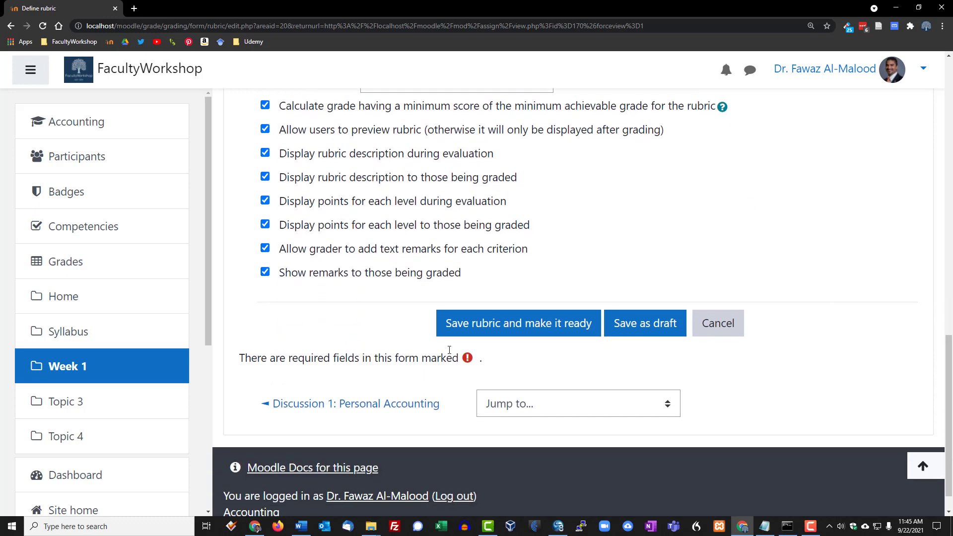
Step: Save the rubric as ready and check HMRK-Rubric's Steps and Accuracy criteria on the assignment page
{"action": "left_click", "coordinate": [554, 329]}
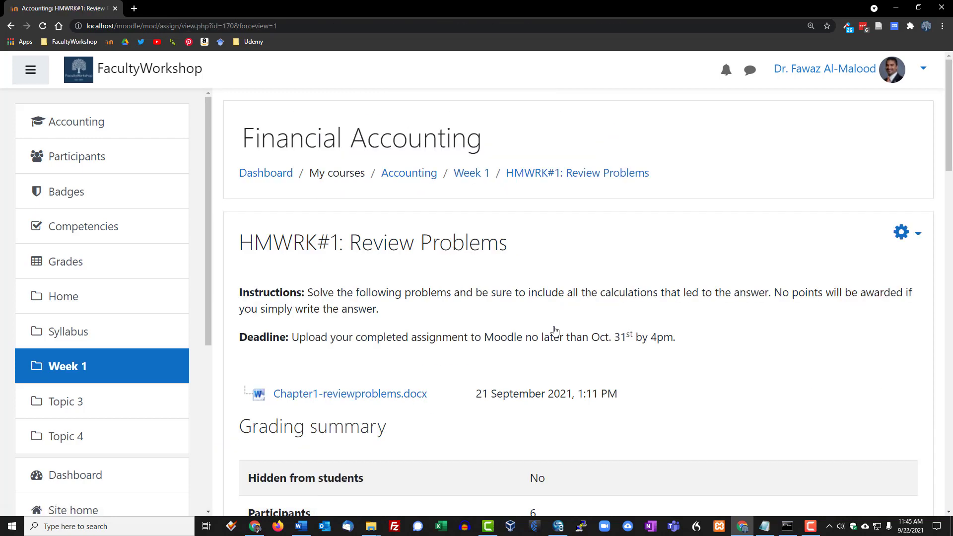
{"action": "scroll", "coordinate": [554, 326], "scroll_direction": "down", "scroll_amount": 3}
{"action": "scroll", "coordinate": [553, 326], "scroll_direction": "down", "scroll_amount": 4}
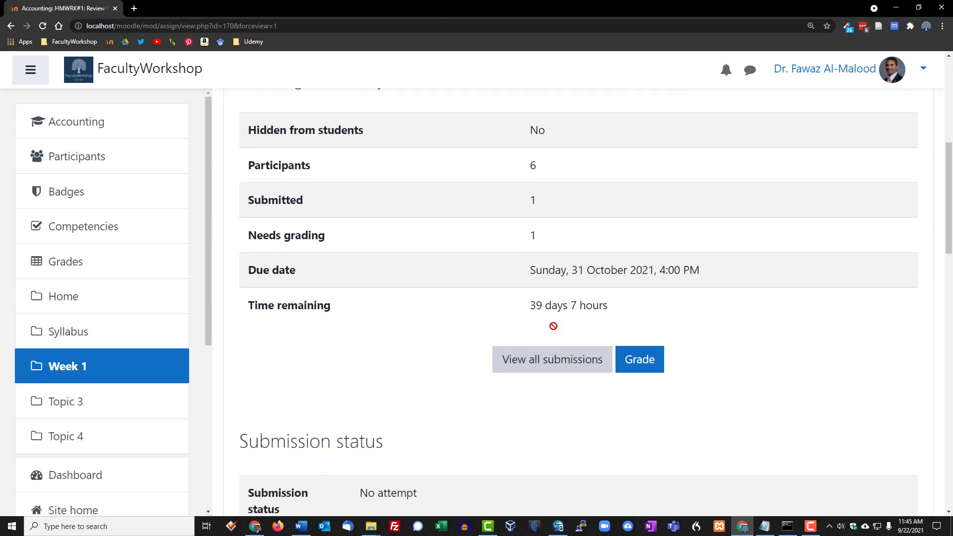
{"action": "scroll", "coordinate": [553, 326], "scroll_direction": "down", "scroll_amount": 10}
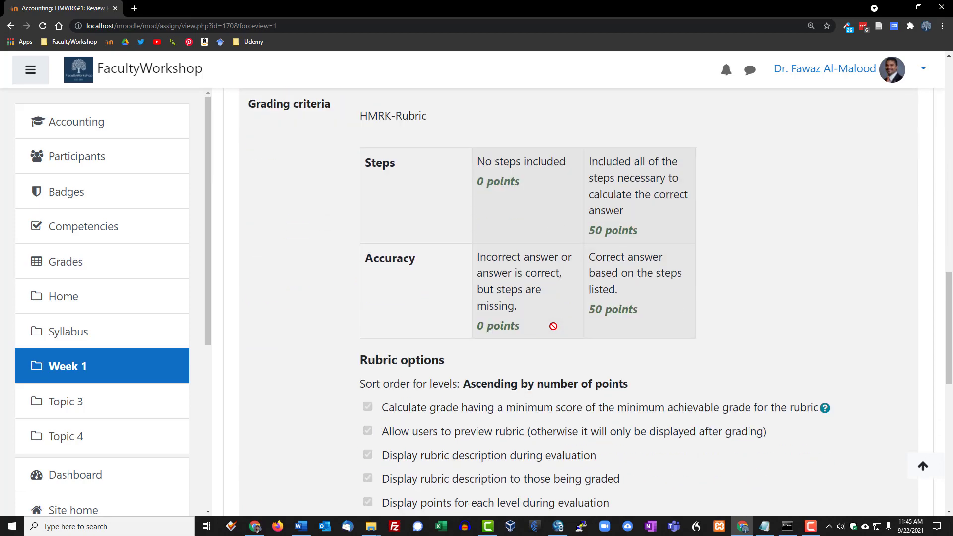
{"action": "scroll", "coordinate": [553, 326], "scroll_direction": "down", "scroll_amount": 5}
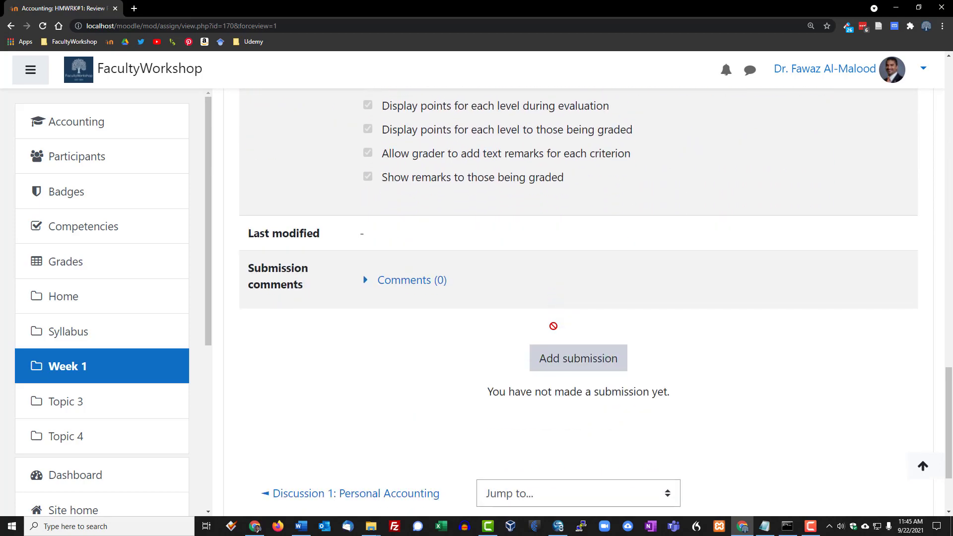
{"action": "scroll", "coordinate": [553, 326], "scroll_direction": "up", "scroll_amount": 5}
{"action": "scroll", "coordinate": [554, 326], "scroll_direction": "down", "scroll_amount": 4}
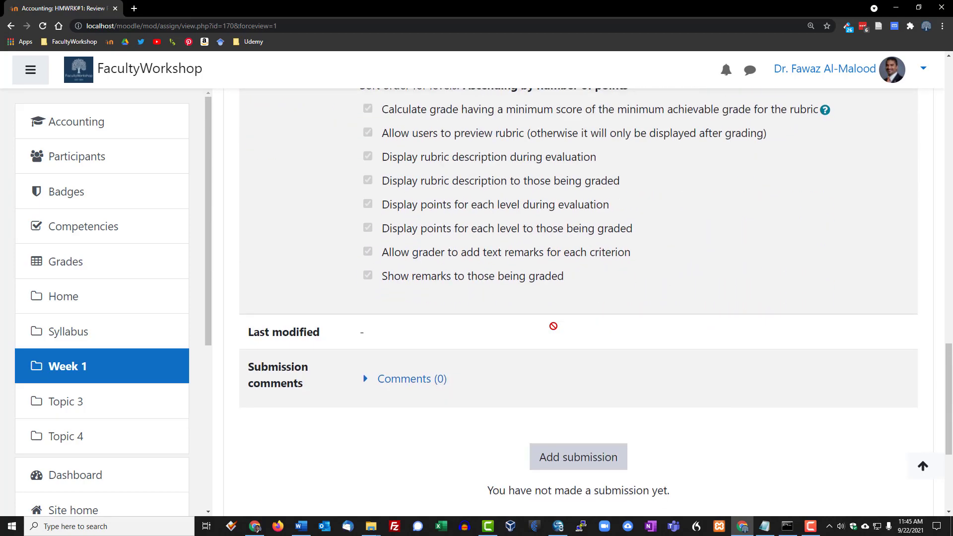
{"action": "scroll", "coordinate": [553, 326], "scroll_direction": "down", "scroll_amount": 4}
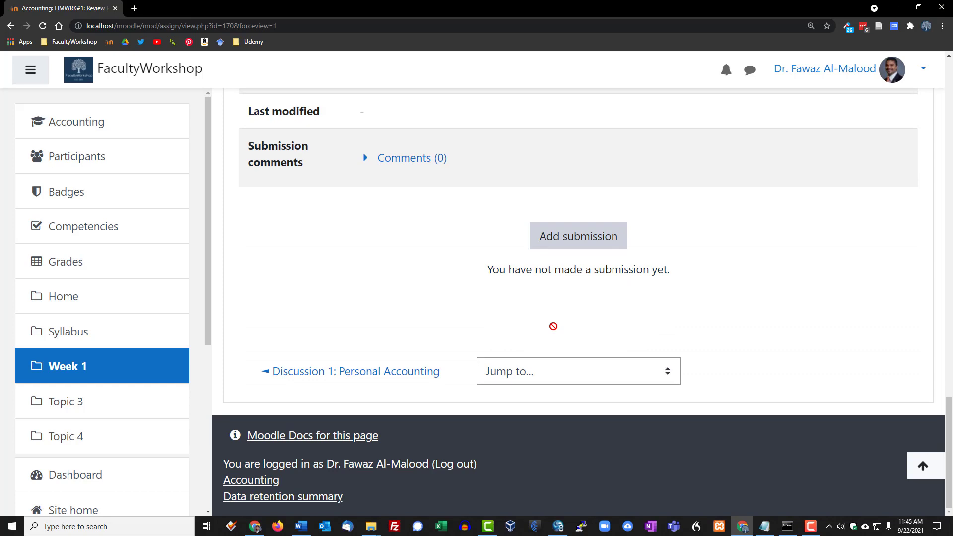